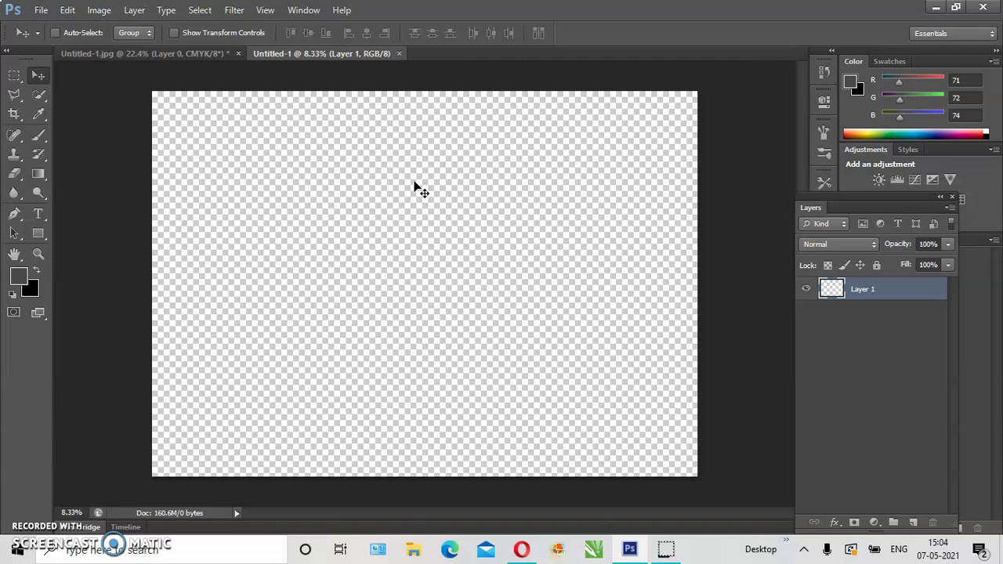
# Activate the Brush tool and open the detailed brush settings.
pyautogui.click(41, 138)
pyautogui.moveTo(412, 93)
pyautogui.mouseDown()
pyautogui.moveTo(406, 128)
pyautogui.moveTo(446, 170)
pyautogui.moveTo(724, 183)
pyautogui.moveTo(770, 170)
pyautogui.moveTo(761, 93)
pyautogui.moveTo(824, 156)
pyautogui.mouseUp()
pyautogui.click(823, 154)
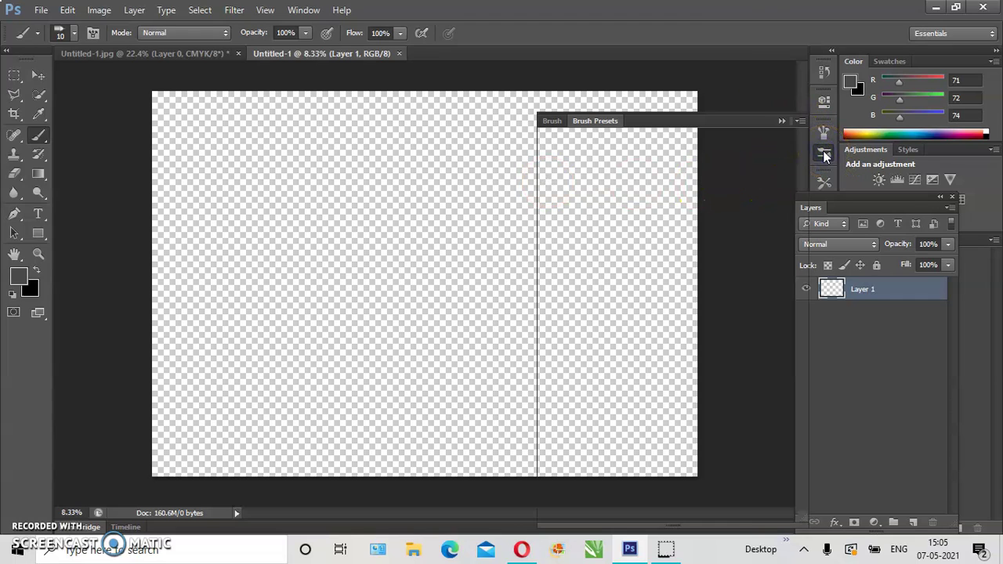
pyautogui.click(304, 10)
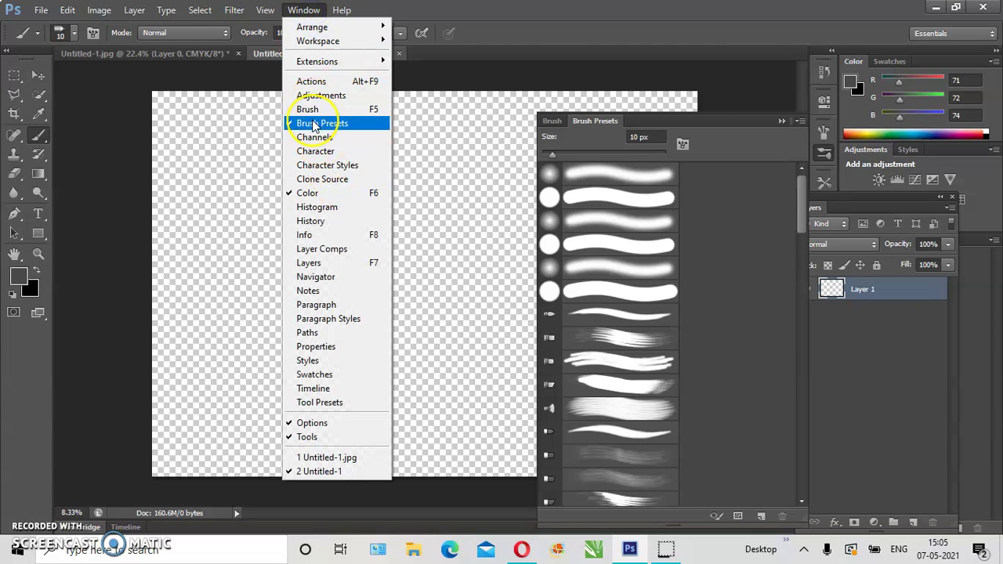
pyautogui.click(575, 125)
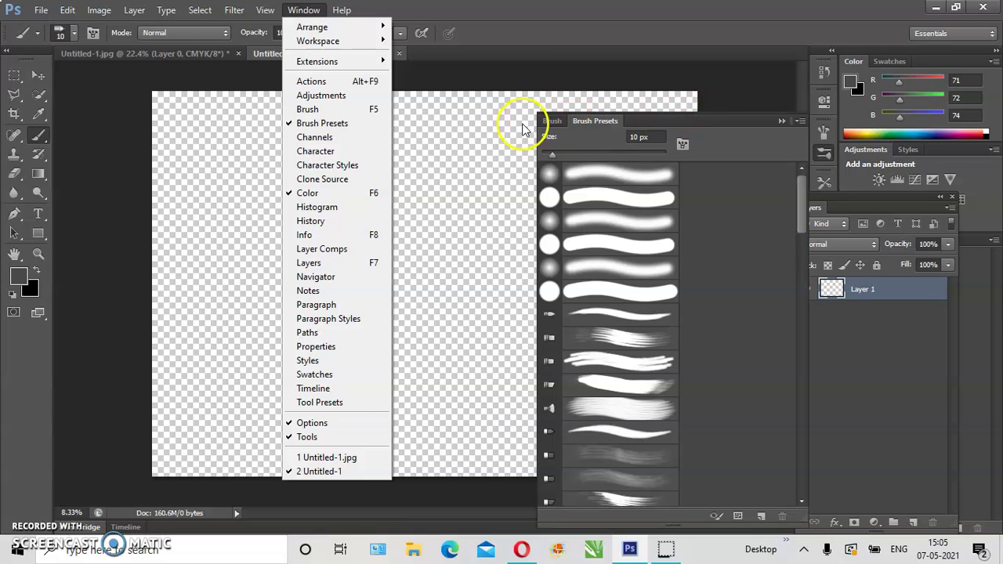
pyautogui.click(542, 123)
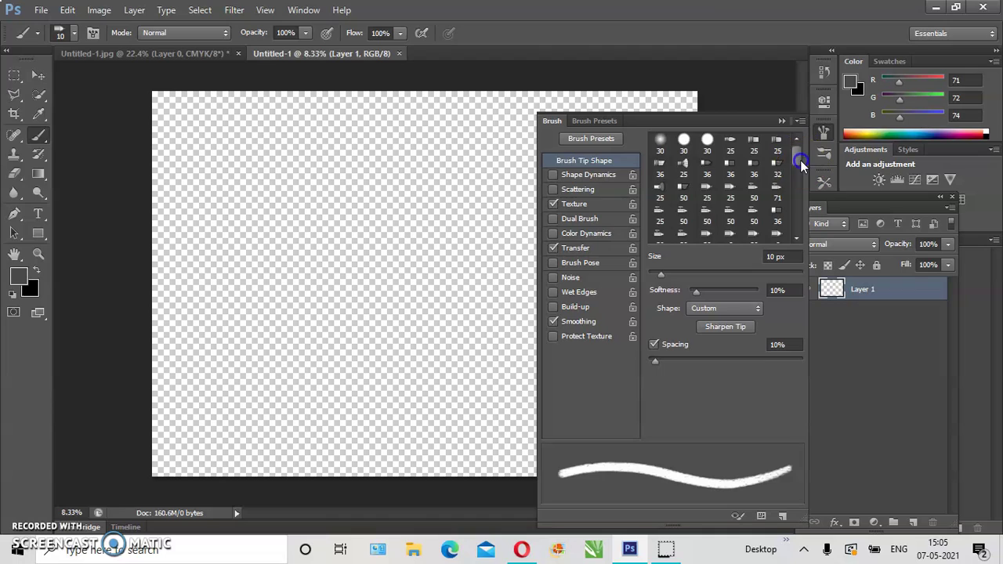
# Enable Scattering and Shape Dynamics for the brush.
pyautogui.moveTo(800, 160); pyautogui.dragTo(801, 195)
pyautogui.click(579, 193)
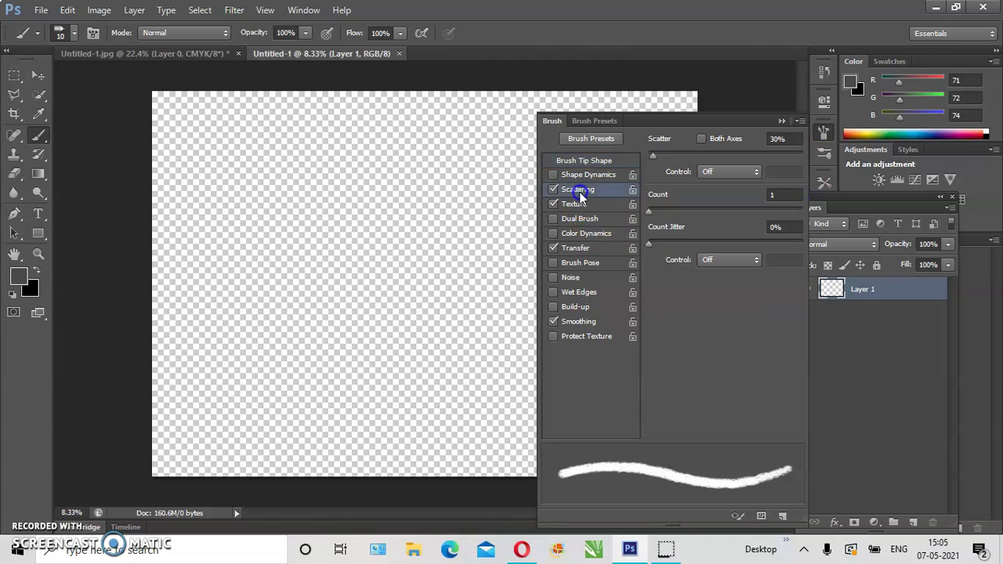
pyautogui.click(565, 174)
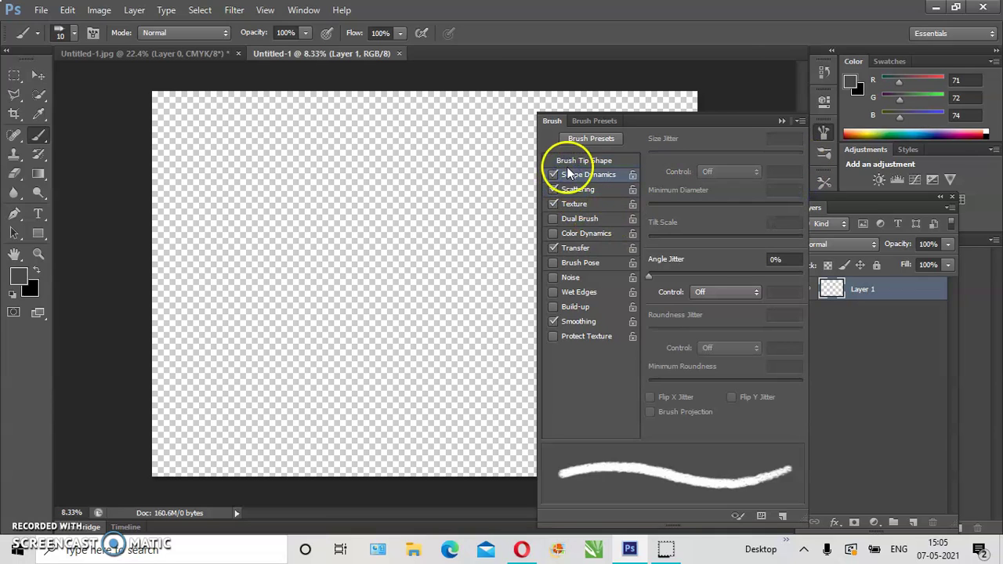
# Choose the 95 px leaf brush tip beside the star-shaped tip and enlarge its size to 119 px.
pyautogui.click(567, 162)
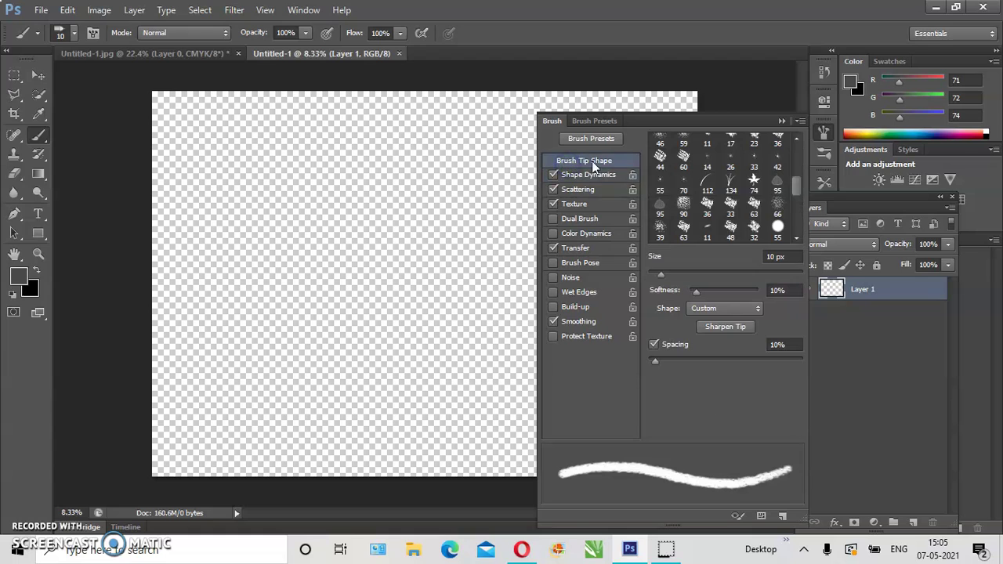
pyautogui.click(777, 185)
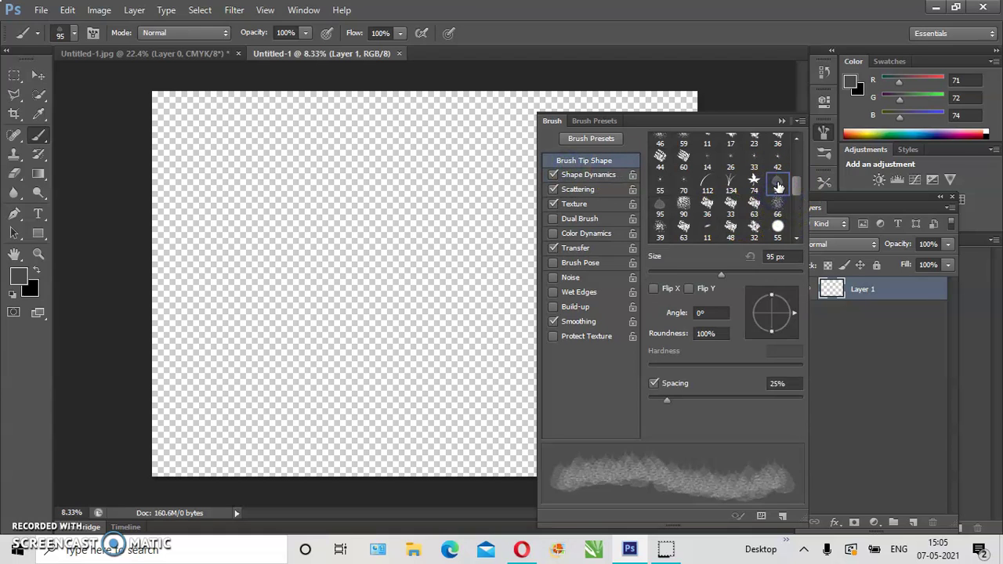
pyautogui.click(676, 316)
pyautogui.moveTo(723, 278); pyautogui.dragTo(733, 281)
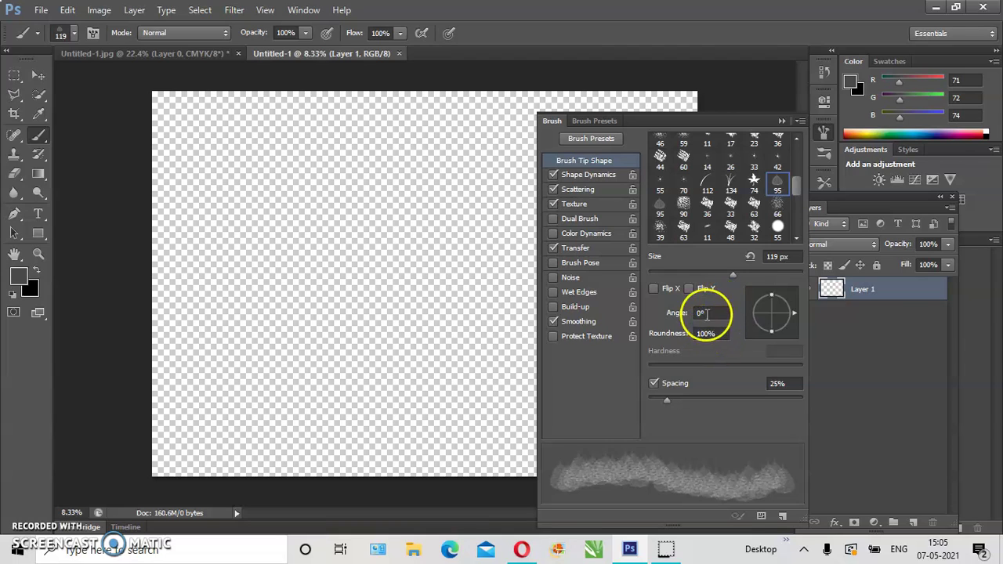
# Set the brush tip's angle to 45° and its spacing to 59%.
pyautogui.moveTo(710, 313); pyautogui.dragTo(690, 313)
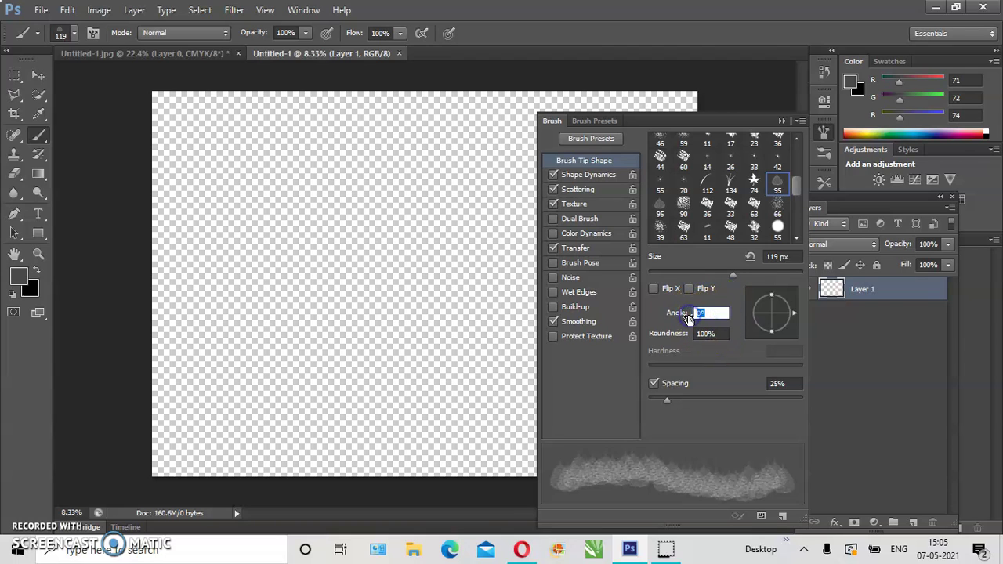
pyautogui.write('45')
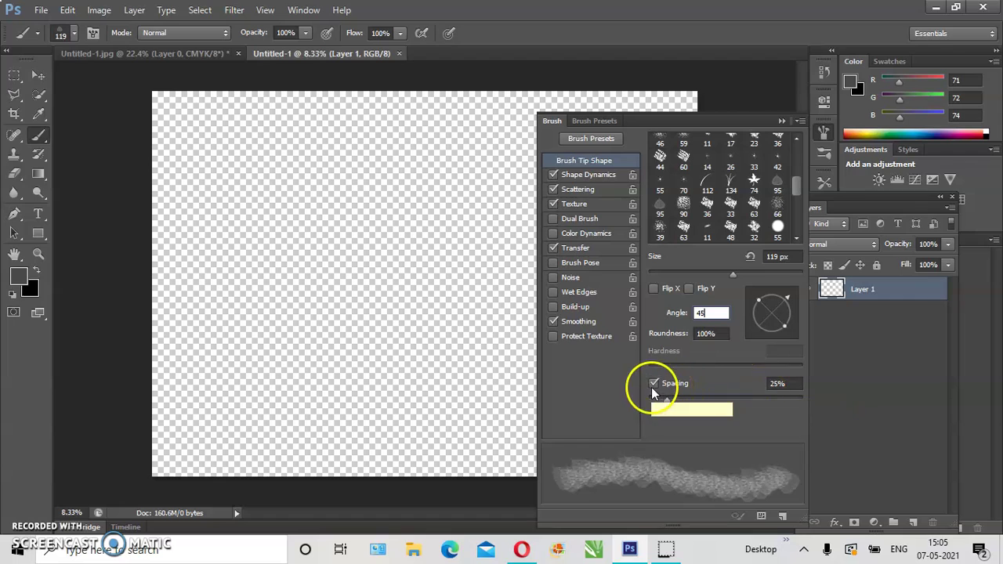
pyautogui.moveTo(672, 398)
pyautogui.mouseDown()
pyautogui.moveTo(682, 405)
pyautogui.moveTo(643, 405)
pyautogui.moveTo(694, 411)
pyautogui.mouseUp()
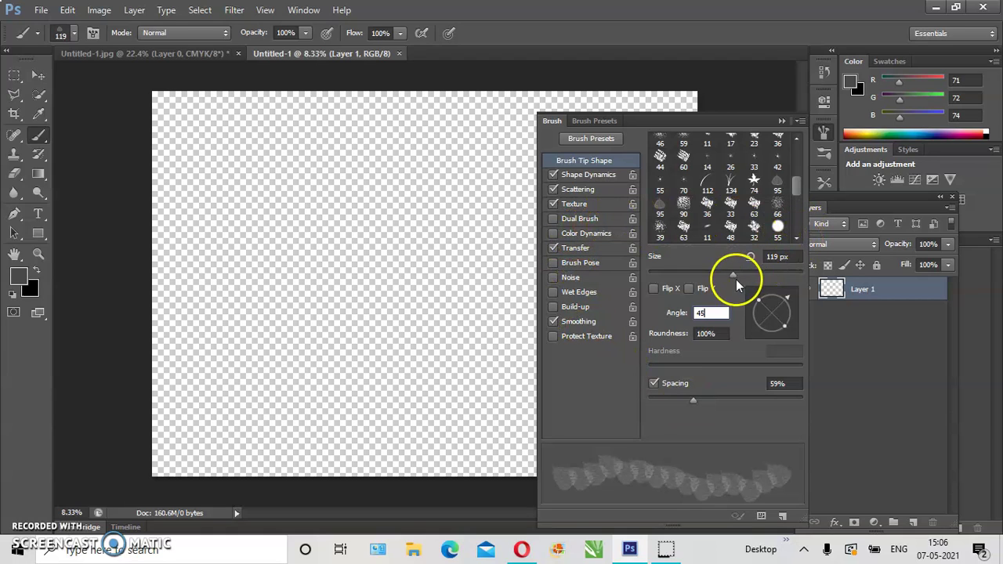
# Enable Dual Brush and choose the 74 px maple-leaf tip as the second brush.
pyautogui.scroll(-3, 799, 204)
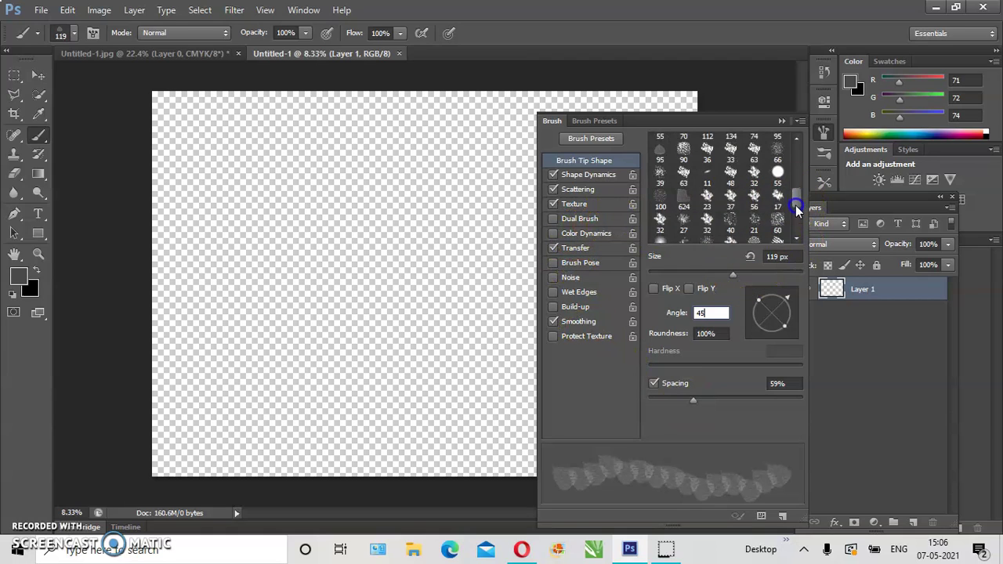
pyautogui.click(591, 218)
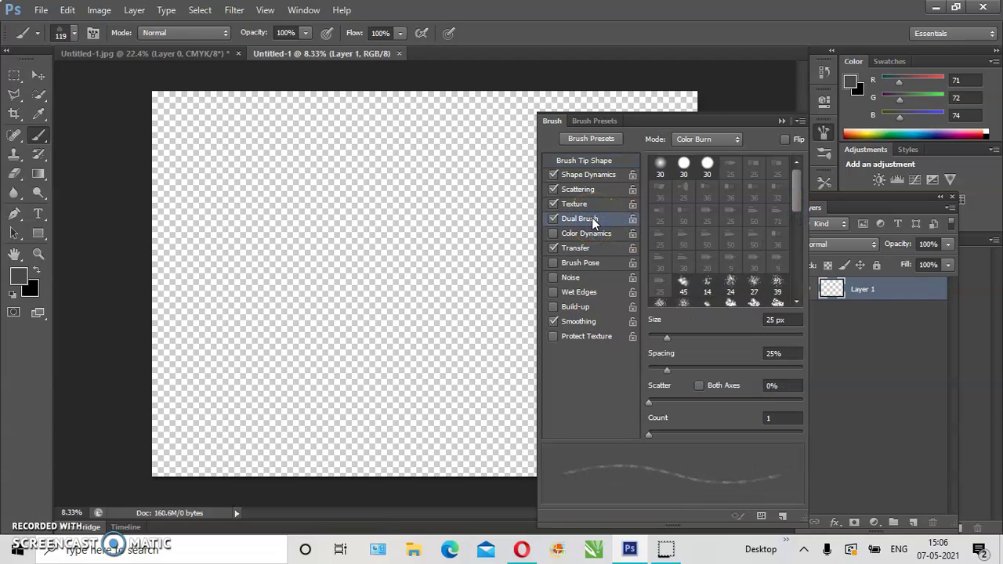
pyautogui.moveTo(802, 196); pyautogui.dragTo(802, 227)
pyautogui.click(751, 247)
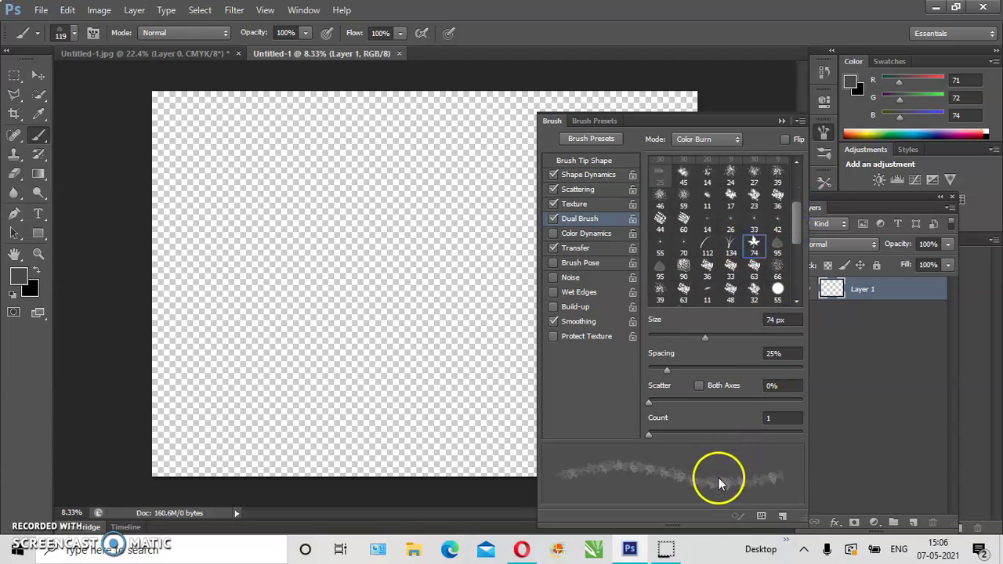
# Set the dual brush's size to 106 px, spacing to 63%, scatter to 43% and count to 2.
pyautogui.moveTo(705, 341); pyautogui.dragTo(726, 345)
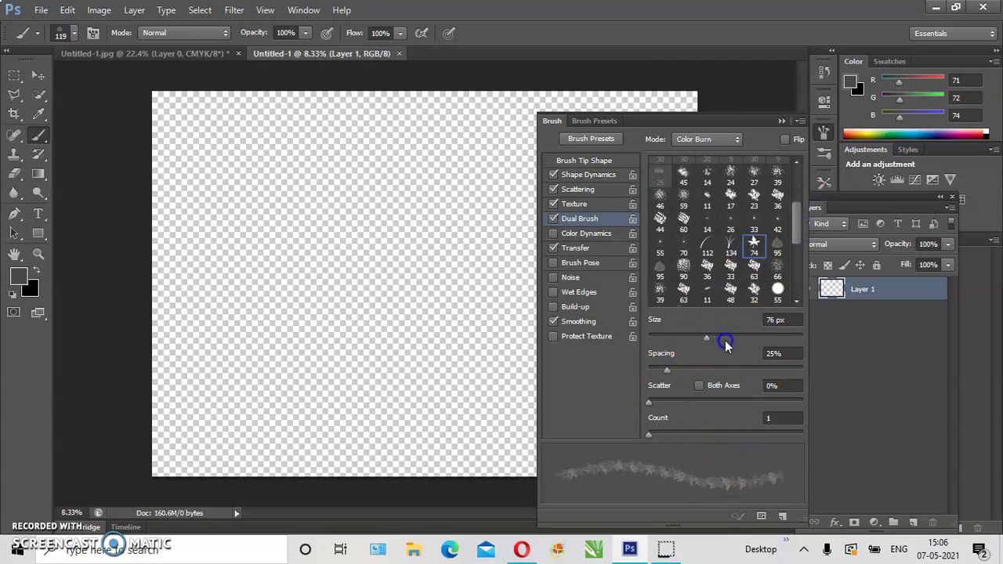
pyautogui.moveTo(668, 369); pyautogui.dragTo(697, 373)
pyautogui.moveTo(649, 403)
pyautogui.mouseDown()
pyautogui.moveTo(675, 405)
pyautogui.moveTo(655, 406)
pyautogui.moveTo(657, 433)
pyautogui.mouseUp()
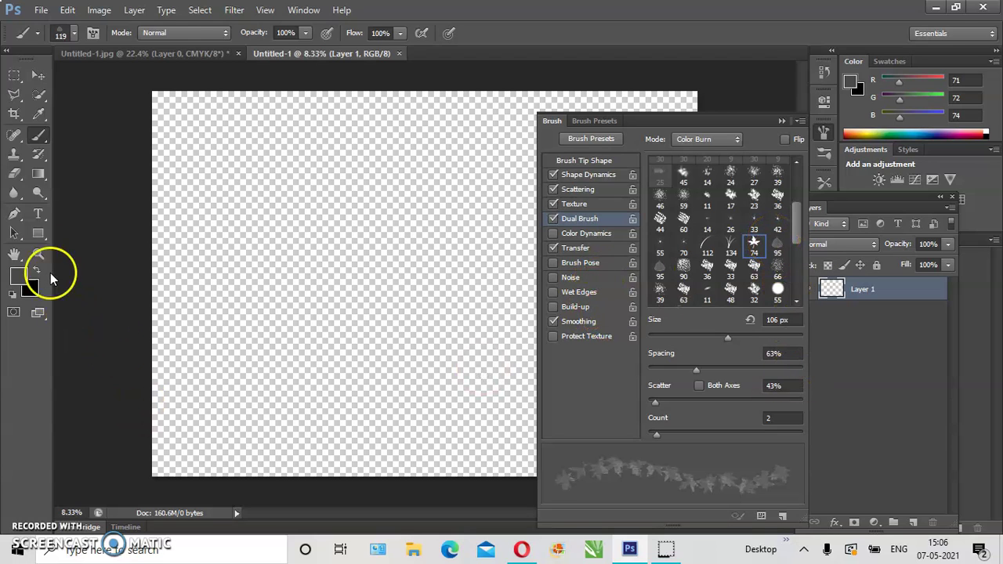
# Set the foreground color to bright blue with RGB values 0, 85, 255.
pyautogui.click(21, 286)
pyautogui.moveTo(620, 208); pyautogui.dragTo(636, 146)
pyautogui.click(815, 150)
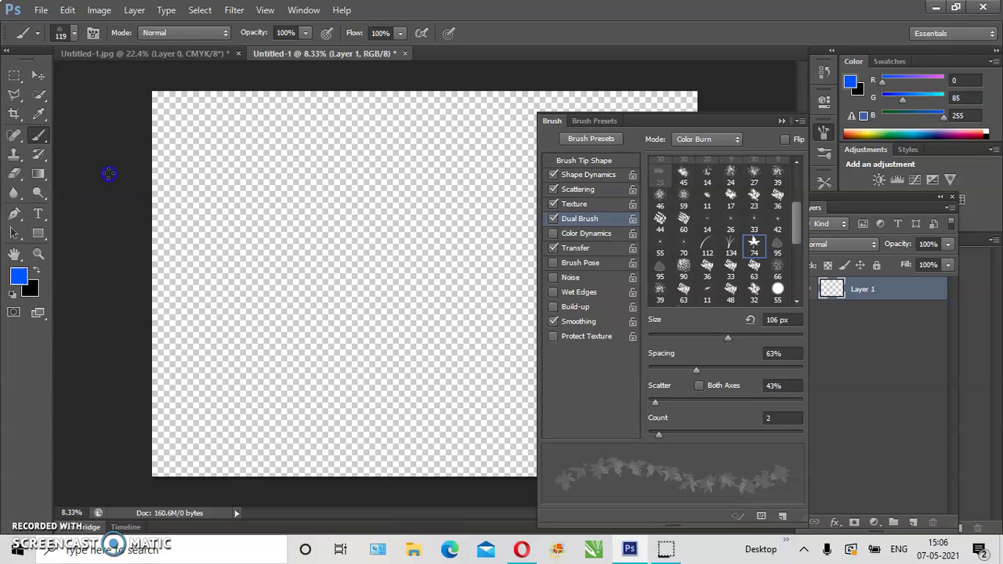
# Collapse the brush settings and paint a wavy blue stroke across the canvas on Layer 1.
pyautogui.click(781, 121)
pyautogui.moveTo(392, 280); pyautogui.dragTo(303, 302)
pyautogui.scroll(-5, 306, 304)
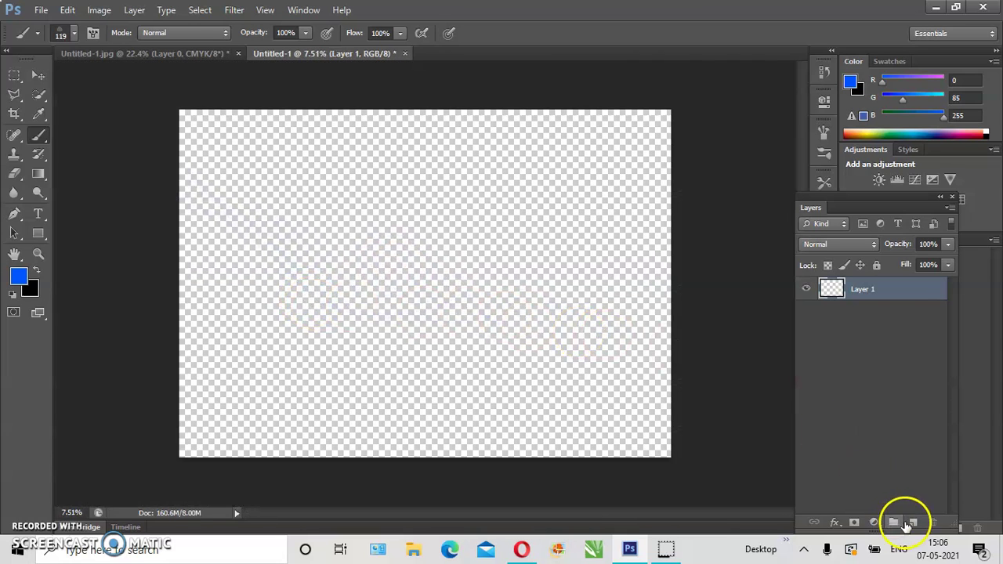
# Add a new layer filled with black beneath Layer 1, and make Layer 1 active again.
pyautogui.click(910, 523)
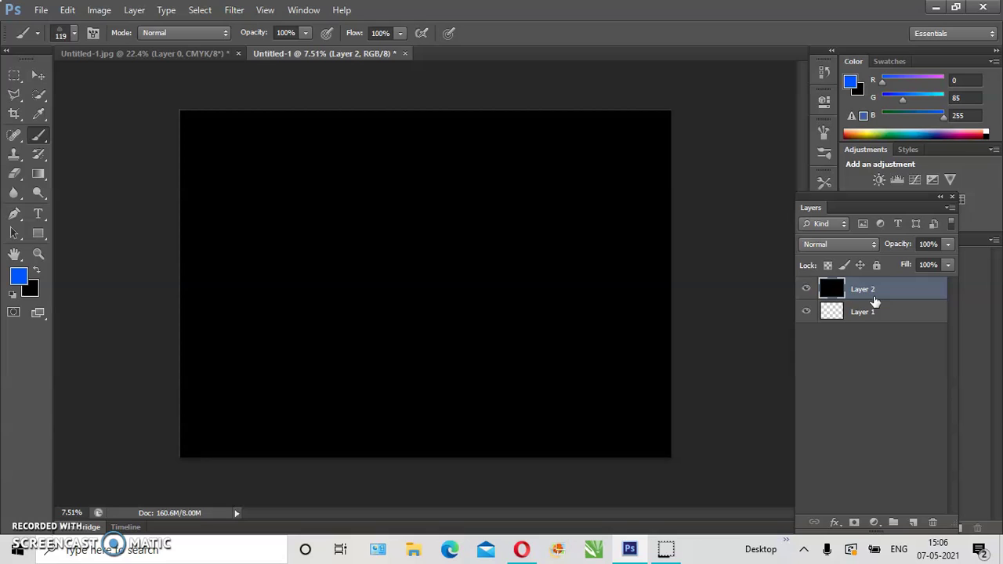
pyautogui.moveTo(875, 298); pyautogui.dragTo(875, 336)
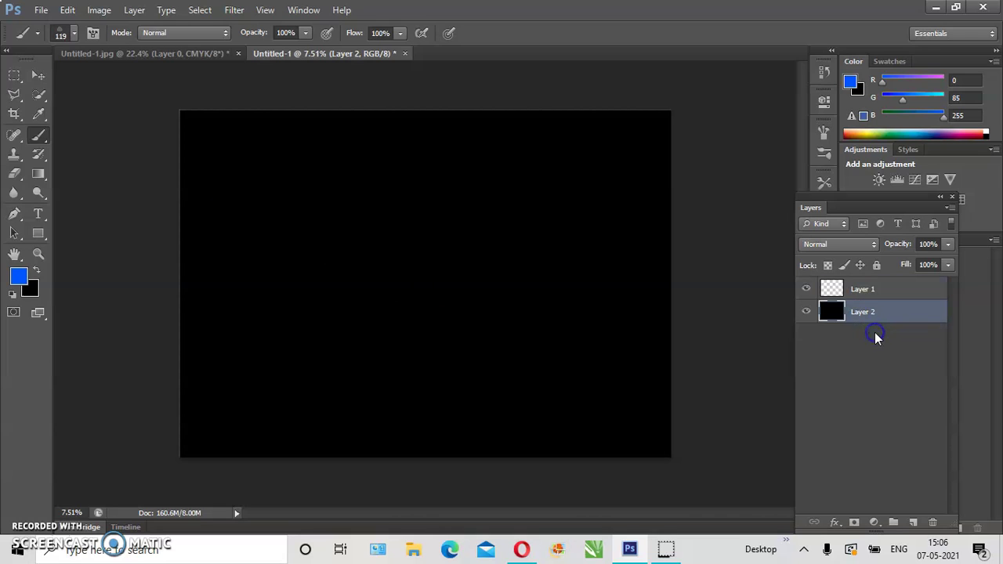
pyautogui.click(872, 292)
# Enlarge the brush size to 1000 px.
pyautogui.scroll(6, 298, 257)
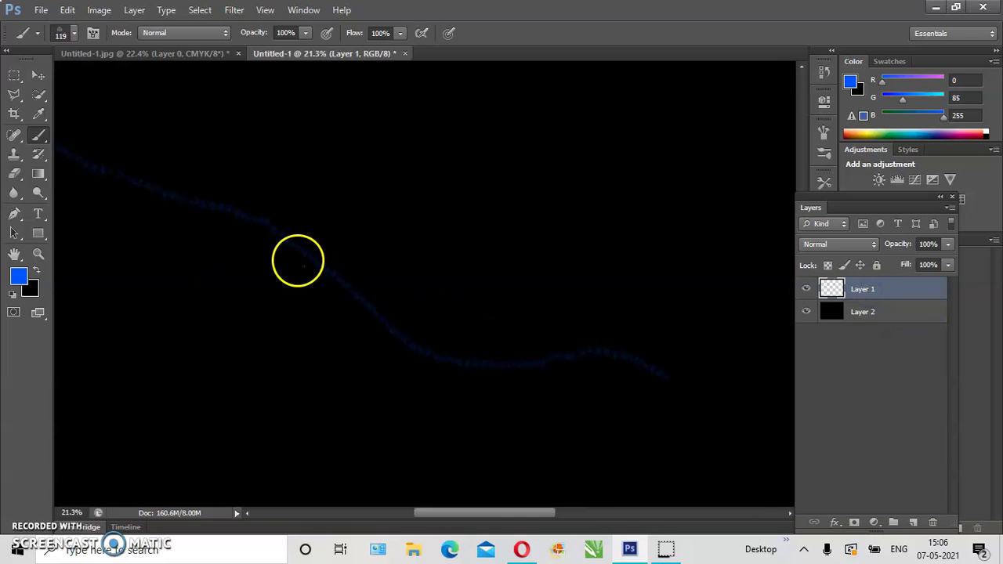
pyautogui.scroll(5, 297, 262)
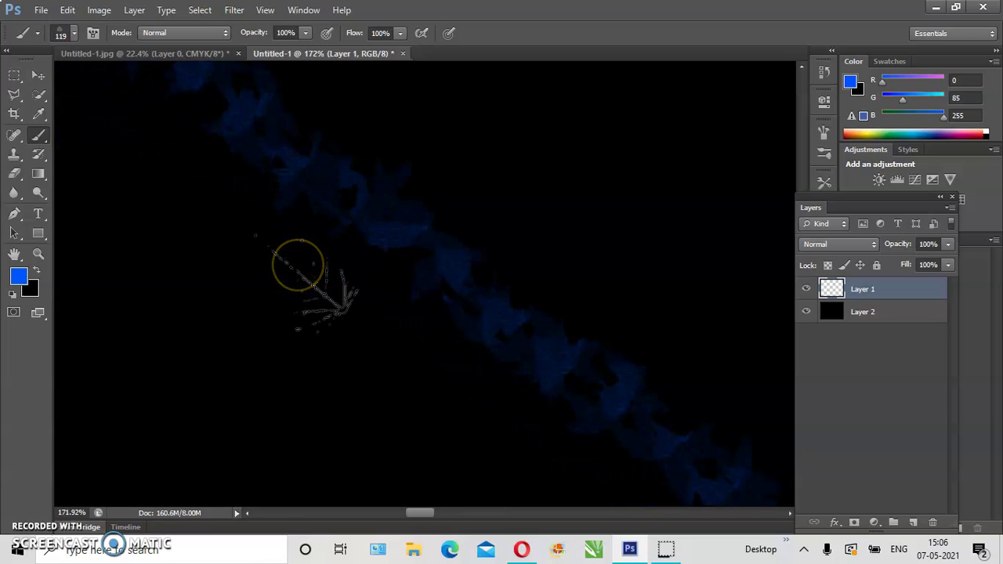
pyautogui.press(']')
pyautogui.press(']')
pyautogui.press(']')
pyautogui.press(']')
pyautogui.press(']')
pyautogui.press(']')
pyautogui.press(']')
pyautogui.press(']')
pyautogui.press(']')
pyautogui.press(']')
pyautogui.press(']')
pyautogui.press(']')
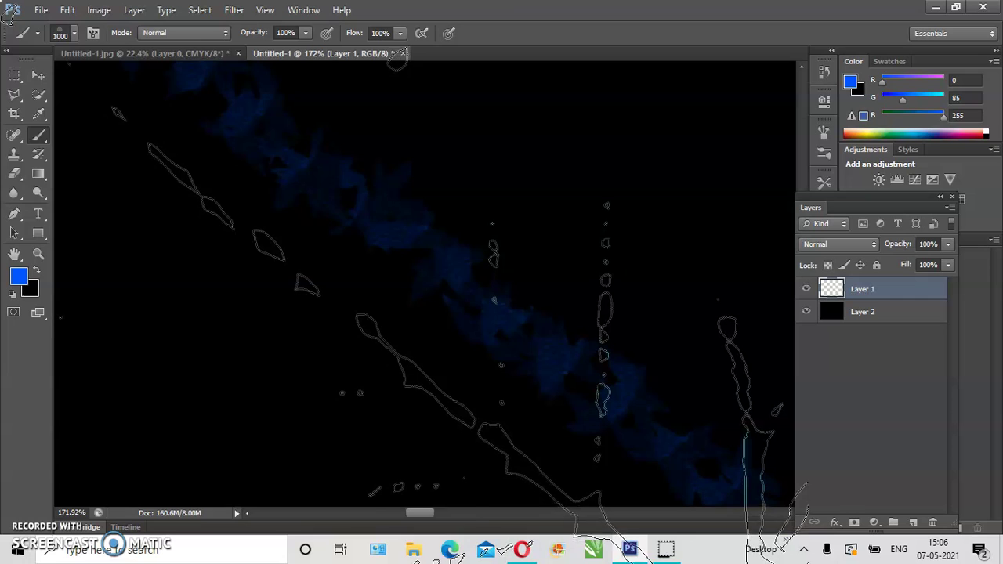
# Paint large blue leaf strokes over the upper part of the canvas on Layer 1 with the 1000 px brush.
pyautogui.scroll(-5, 355, 201)
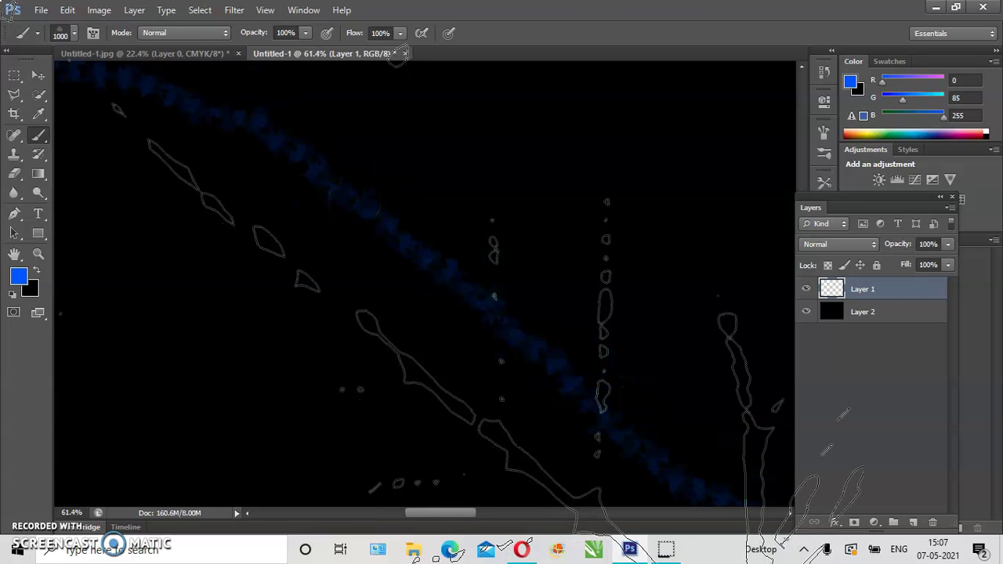
pyautogui.click(455, 242)
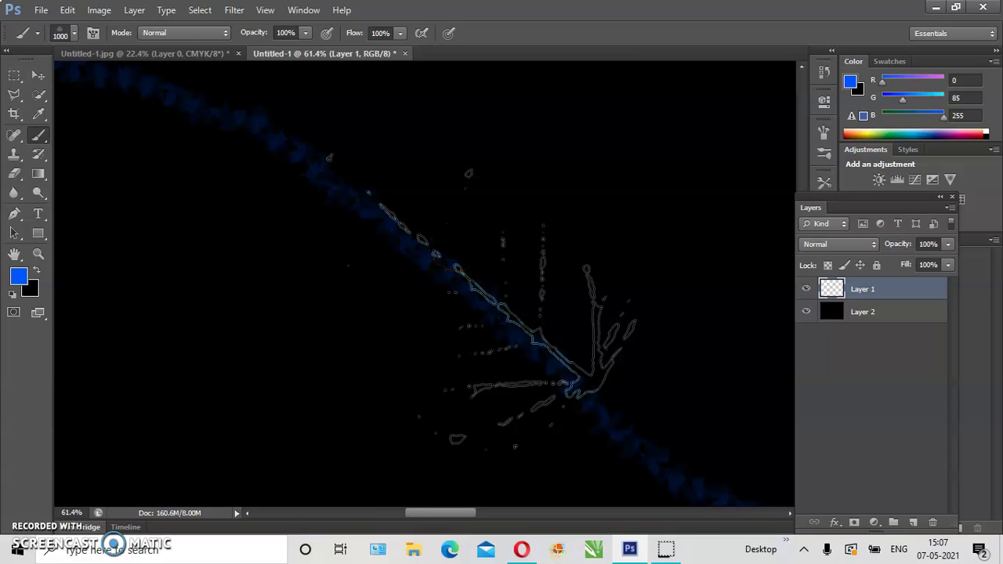
pyautogui.click(374, 219)
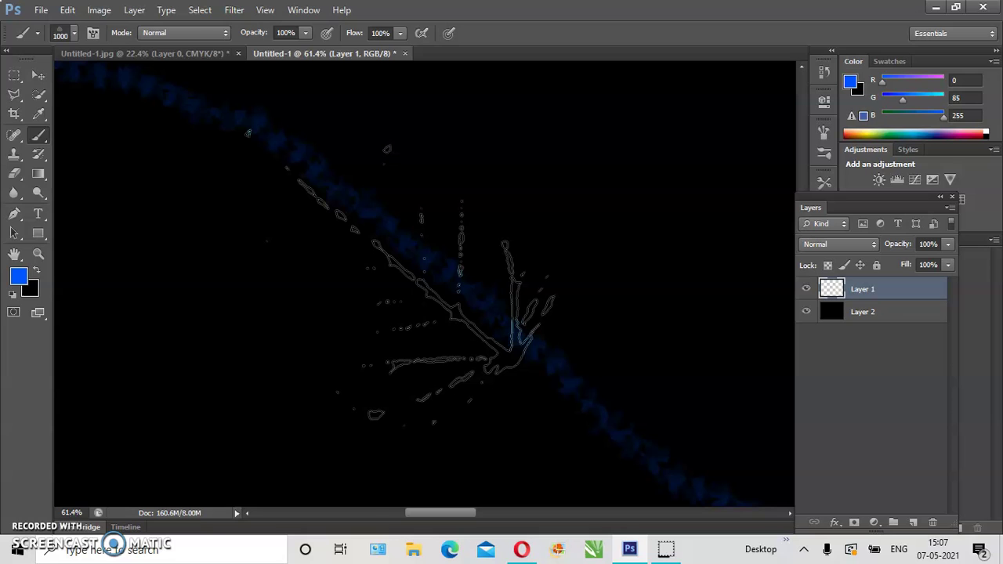
pyautogui.moveTo(374, 220)
pyautogui.mouseDown()
pyautogui.moveTo(384, 201)
pyautogui.moveTo(184, 201)
pyautogui.moveTo(436, 224)
pyautogui.moveTo(298, 179)
pyautogui.moveTo(444, 118)
pyautogui.moveTo(541, 267)
pyautogui.moveTo(292, 301)
pyautogui.mouseUp()
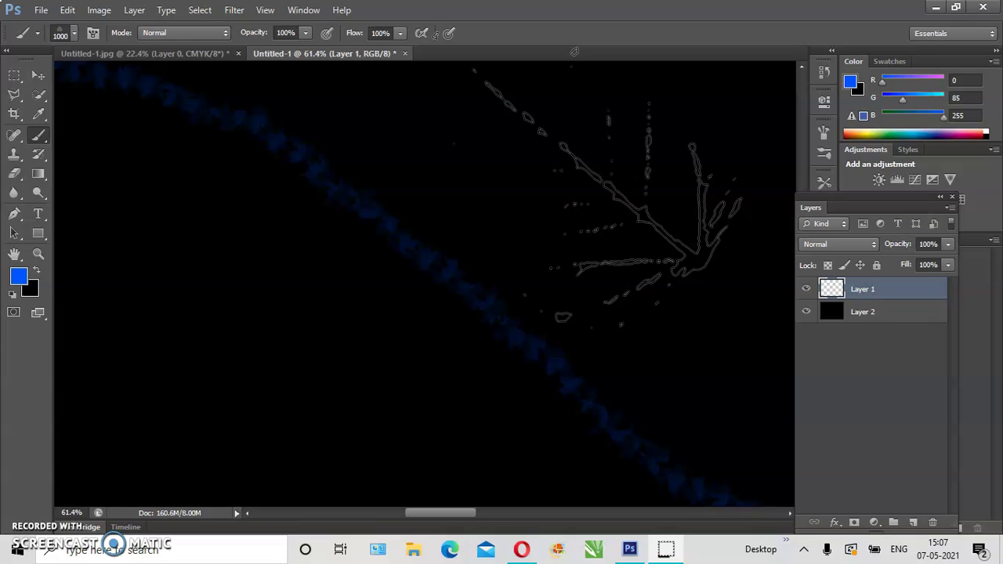
pyautogui.scroll(-12, 571, 134)
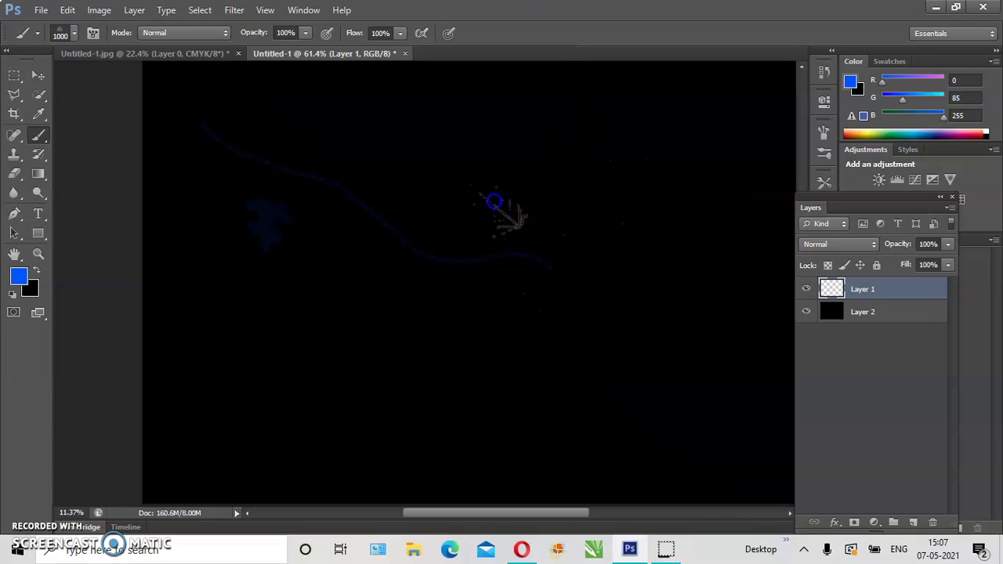
pyautogui.scroll(-1, 460, 259)
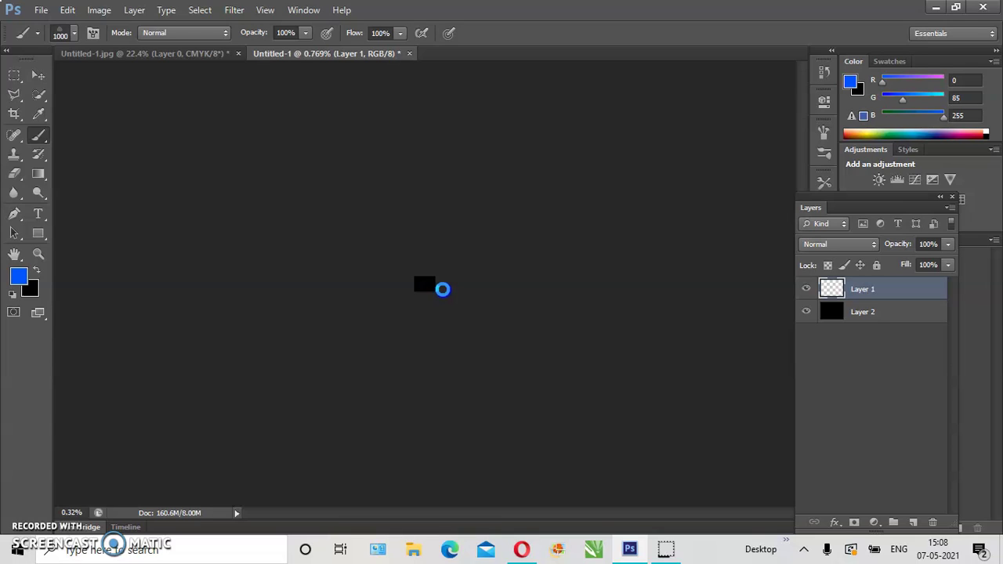
pyautogui.click(442, 289)
pyautogui.click(433, 287)
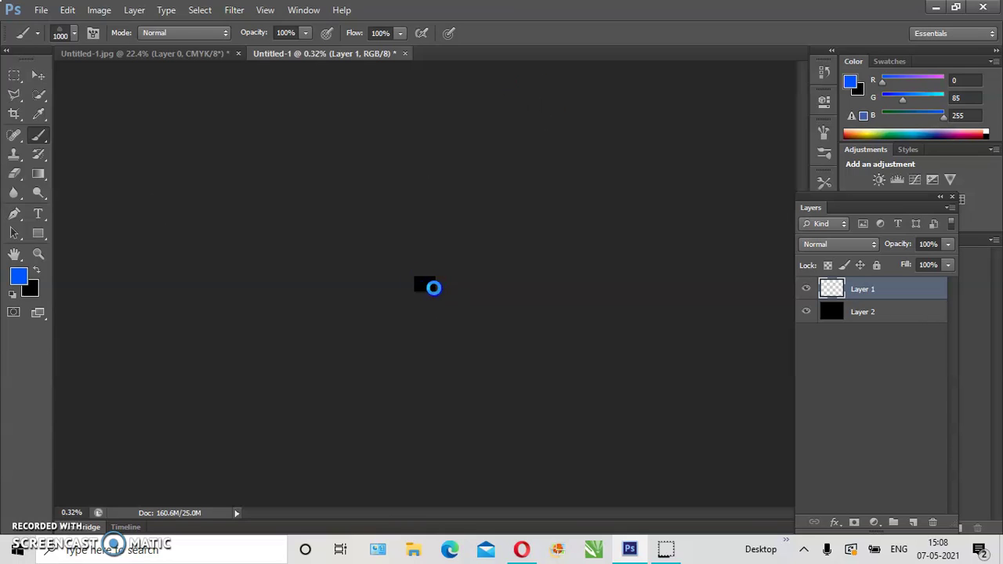
pyautogui.rightClick(433, 287)
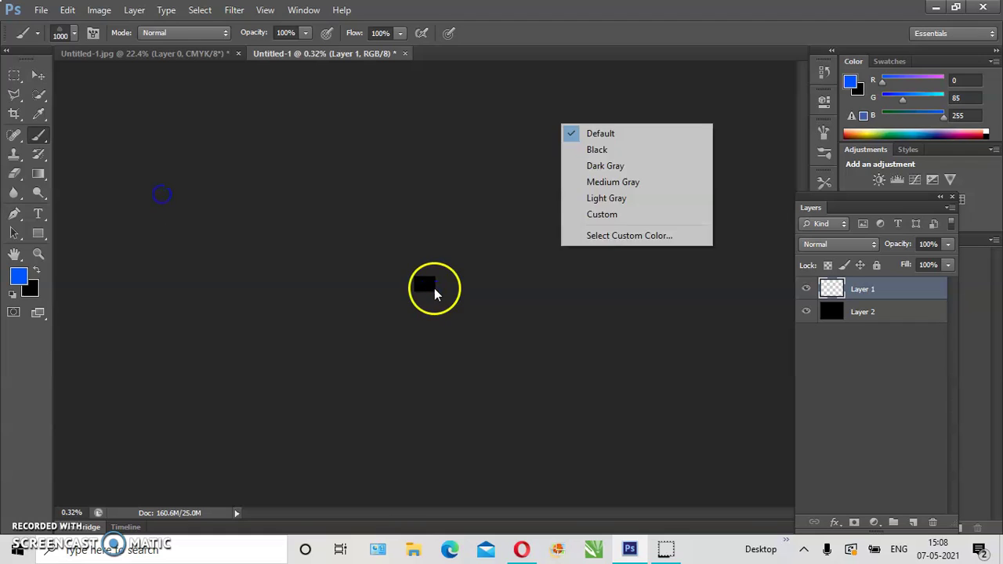
pyautogui.click(639, 315)
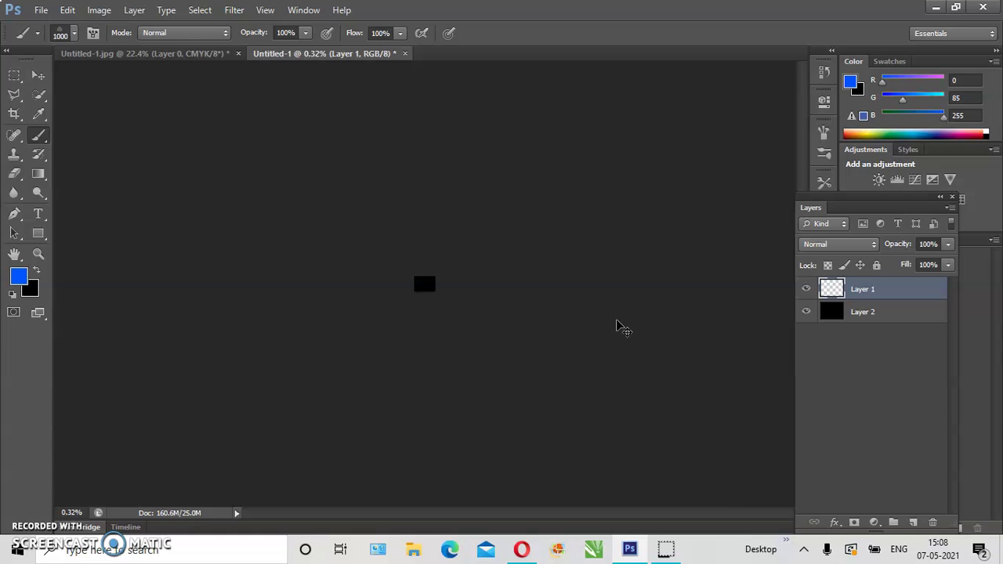
pyautogui.hotkey('ctrl', '0')
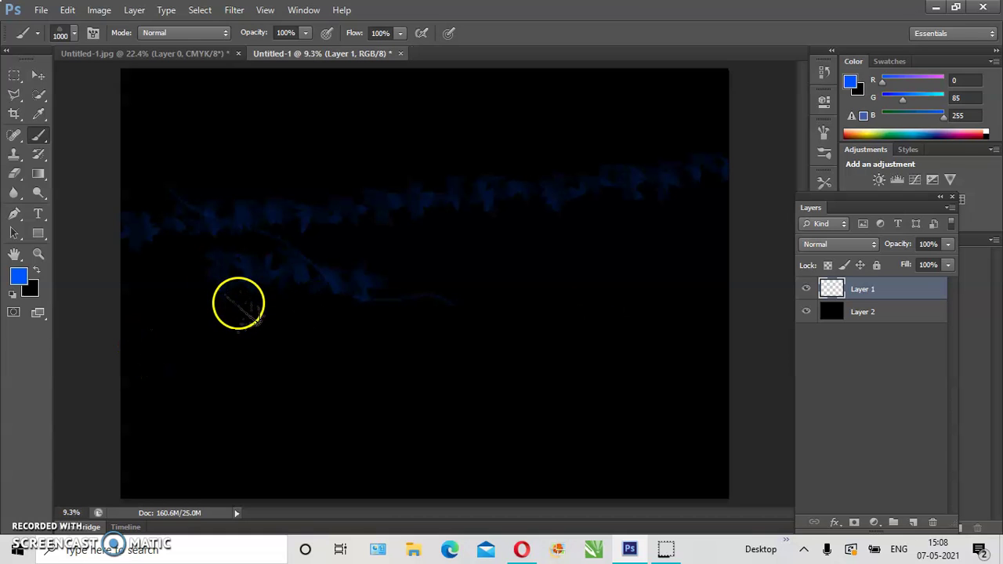
# Set the foreground color to bright yellow (fff721) and return to the Brush tool.
pyautogui.click(20, 276)
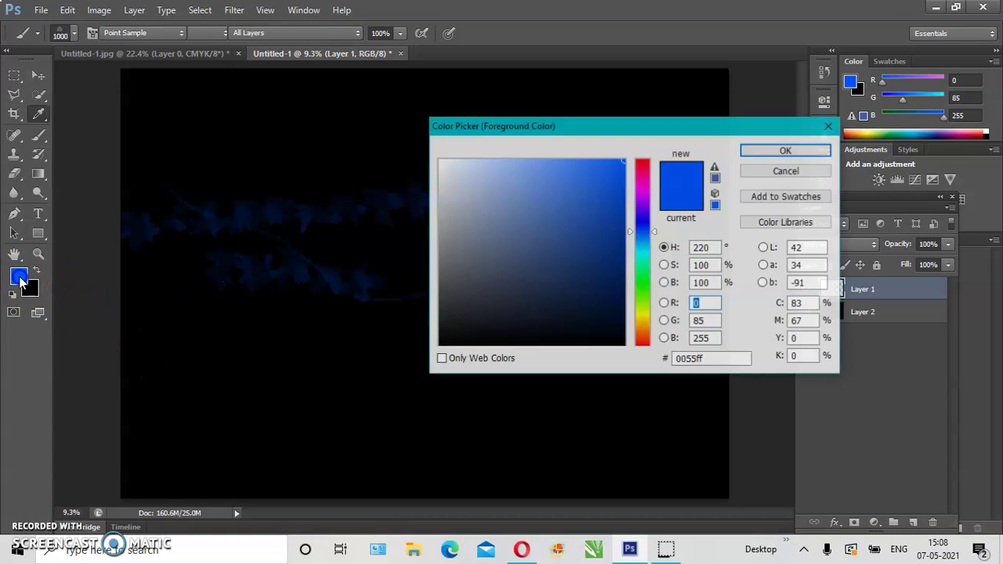
pyautogui.moveTo(585, 256); pyautogui.dragTo(622, 291)
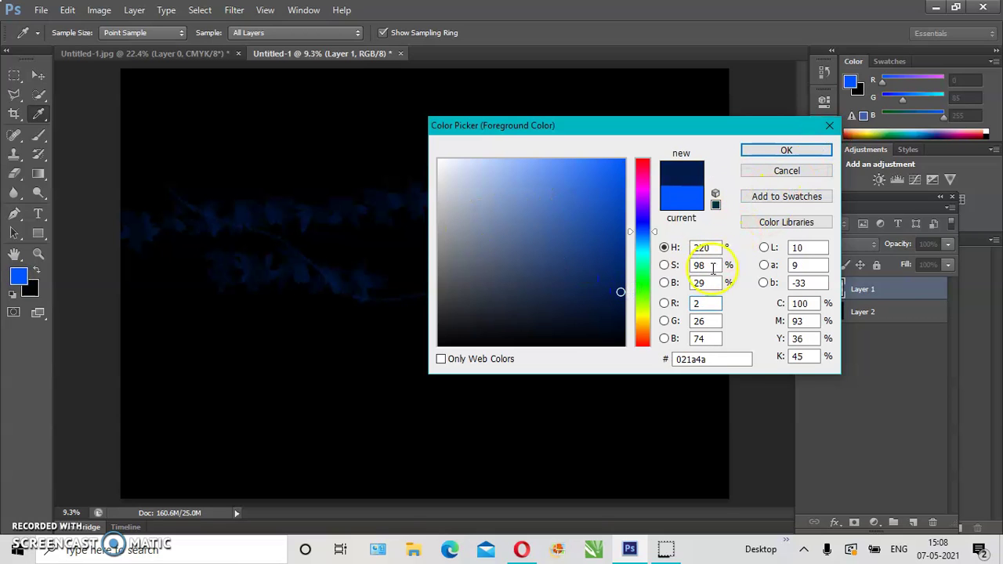
pyautogui.click(644, 321)
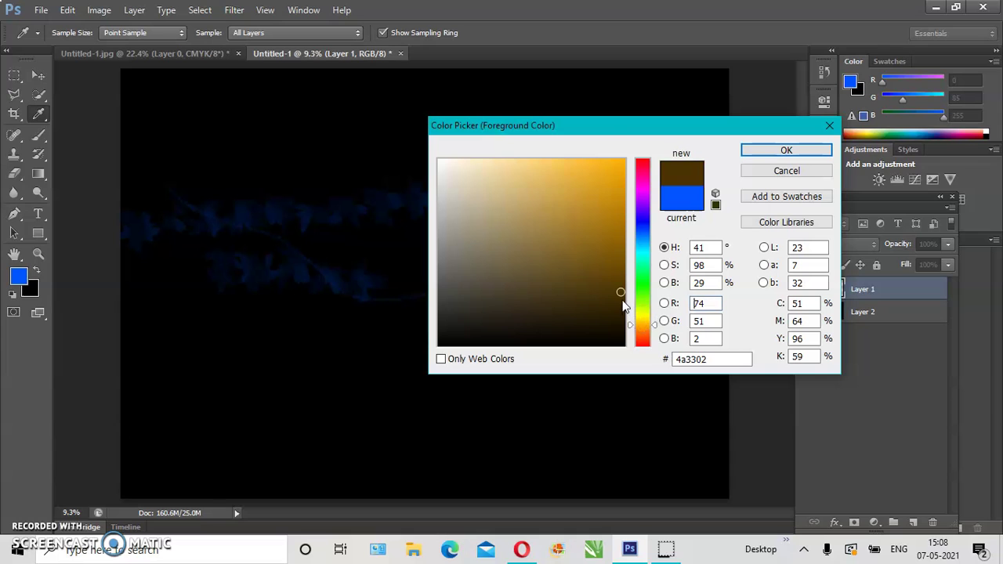
pyautogui.click(602, 149)
pyautogui.click(764, 149)
pyautogui.press('b')
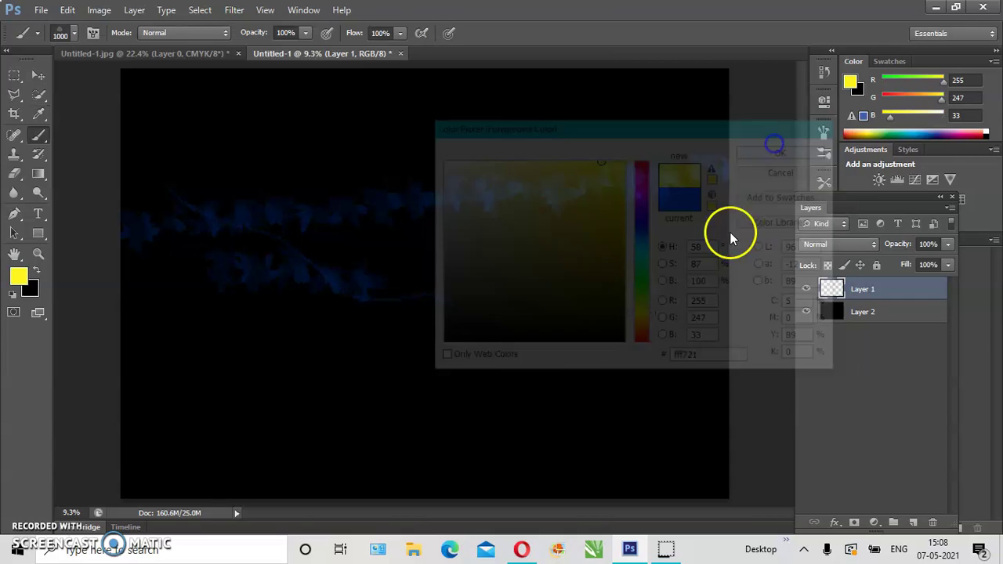
# Paint overlapping yellow leaf strokes beneath the blue leaves on Layer 1 with the 1000 px brush.
pyautogui.moveTo(428, 313)
pyautogui.mouseDown()
pyautogui.moveTo(520, 361)
pyautogui.moveTo(515, 398)
pyautogui.moveTo(306, 376)
pyautogui.moveTo(212, 387)
pyautogui.moveTo(254, 381)
pyautogui.mouseUp()
pyautogui.scroll(6, 253, 382)
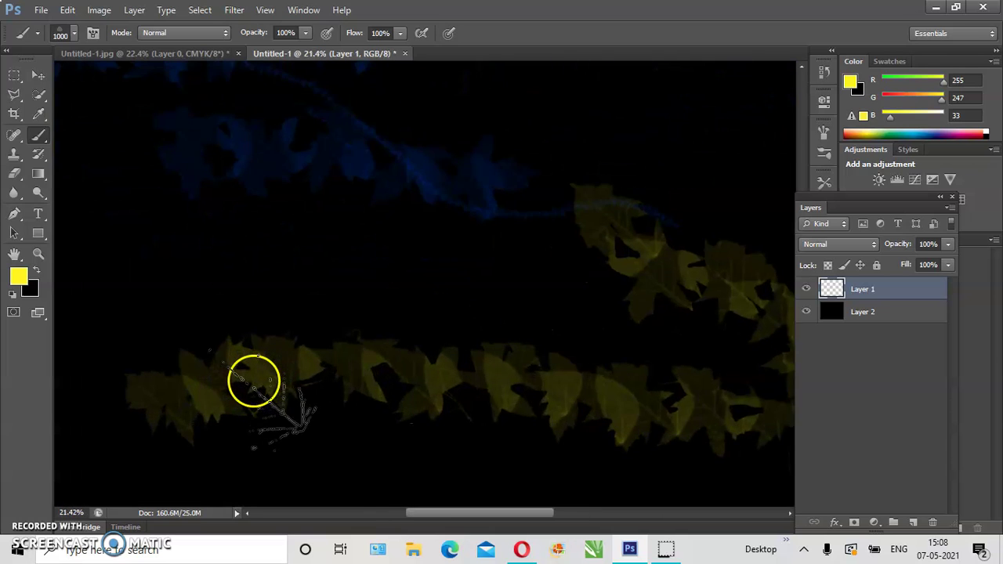
pyautogui.scroll(1, 254, 382)
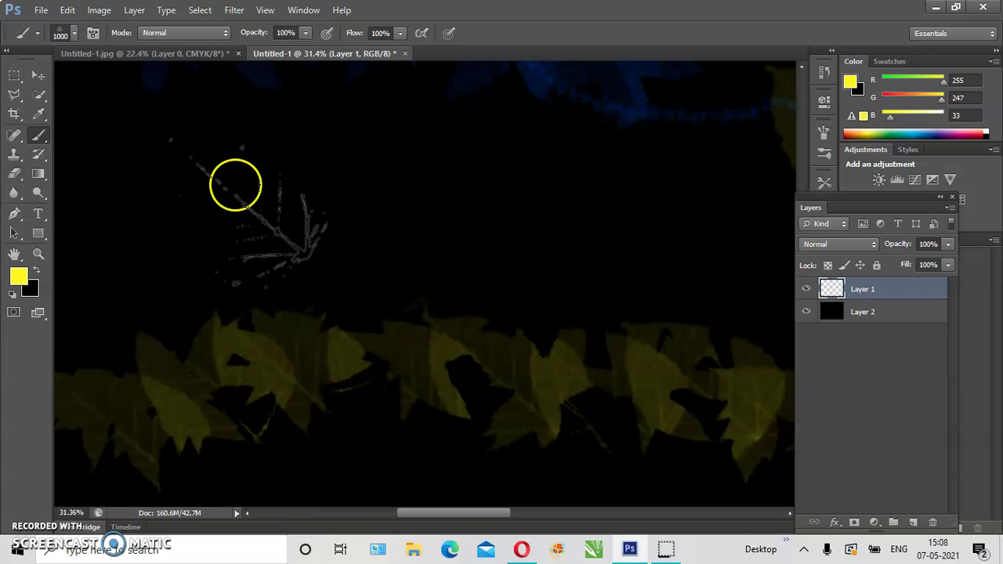
pyautogui.click(445, 187)
pyautogui.moveTo(444, 186)
pyautogui.mouseDown()
pyautogui.moveTo(688, 243)
pyautogui.moveTo(572, 191)
pyautogui.mouseUp()
pyautogui.click(645, 193)
pyautogui.moveTo(645, 192)
pyautogui.mouseDown()
pyautogui.moveTo(381, 258)
pyautogui.moveTo(167, 264)
pyautogui.moveTo(250, 347)
pyautogui.moveTo(593, 314)
pyautogui.moveTo(426, 337)
pyautogui.mouseUp()
pyautogui.scroll(-2, 206, 219)
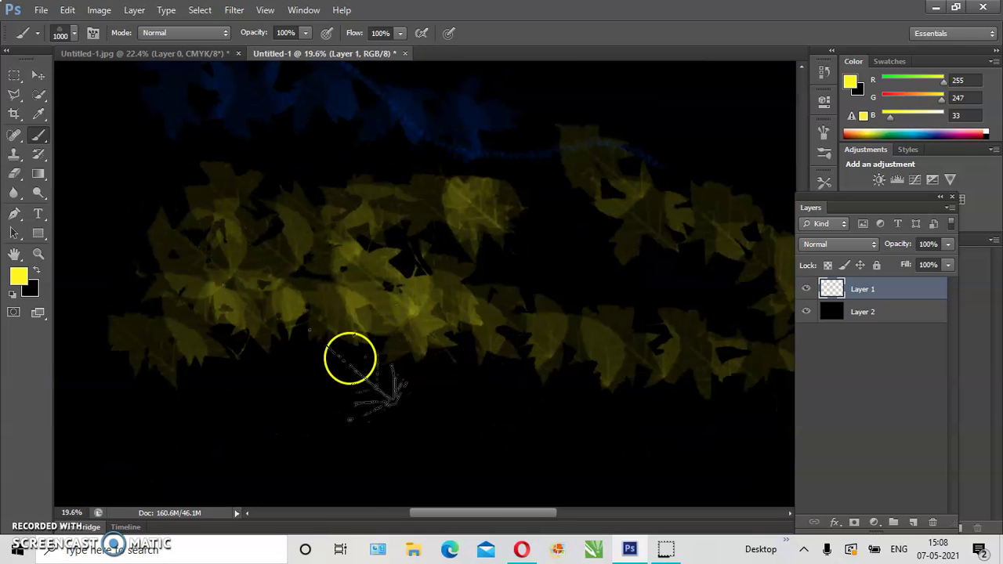
# Compare the Brush tool's own presets with the presets of all tools, ending with the current-tool-only list.
pyautogui.click(37, 33)
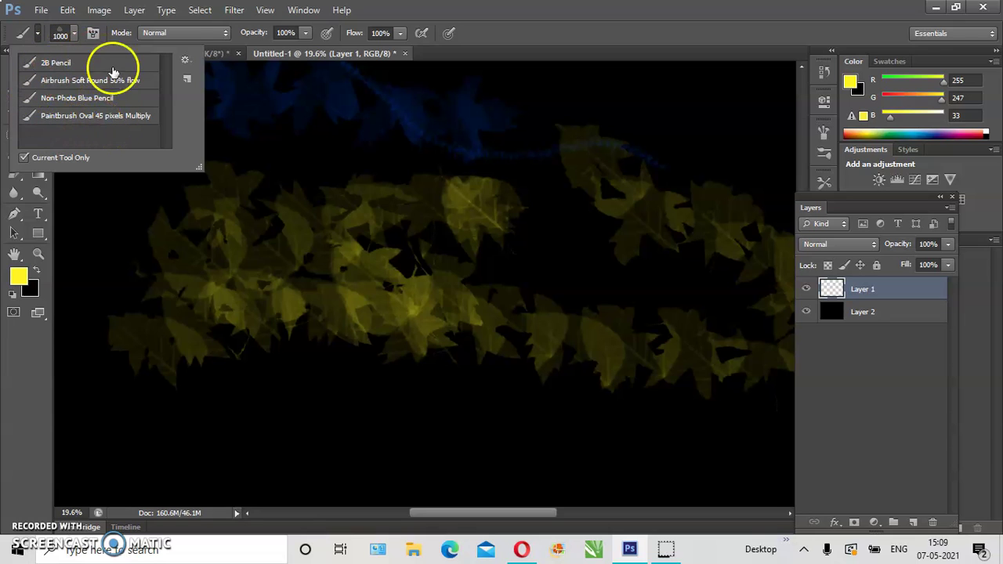
pyautogui.click(25, 158)
pyautogui.click(25, 159)
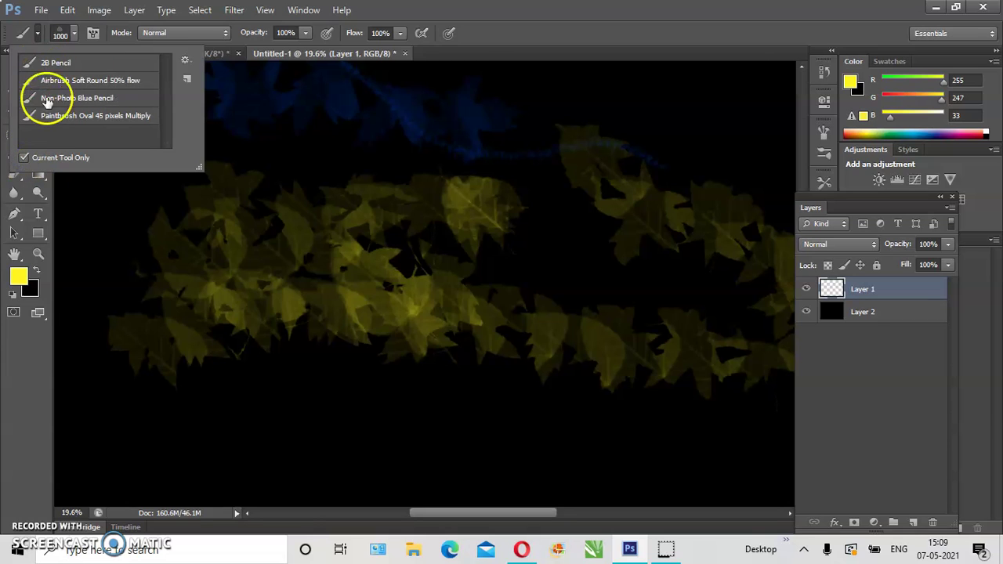
pyautogui.click(24, 158)
pyautogui.scroll(-2, 120, 102)
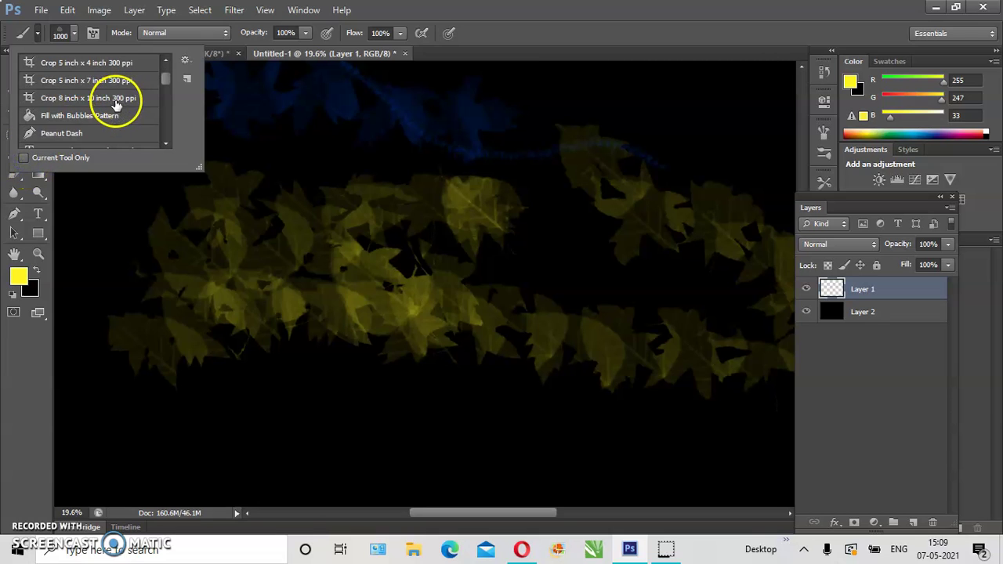
pyautogui.click(27, 159)
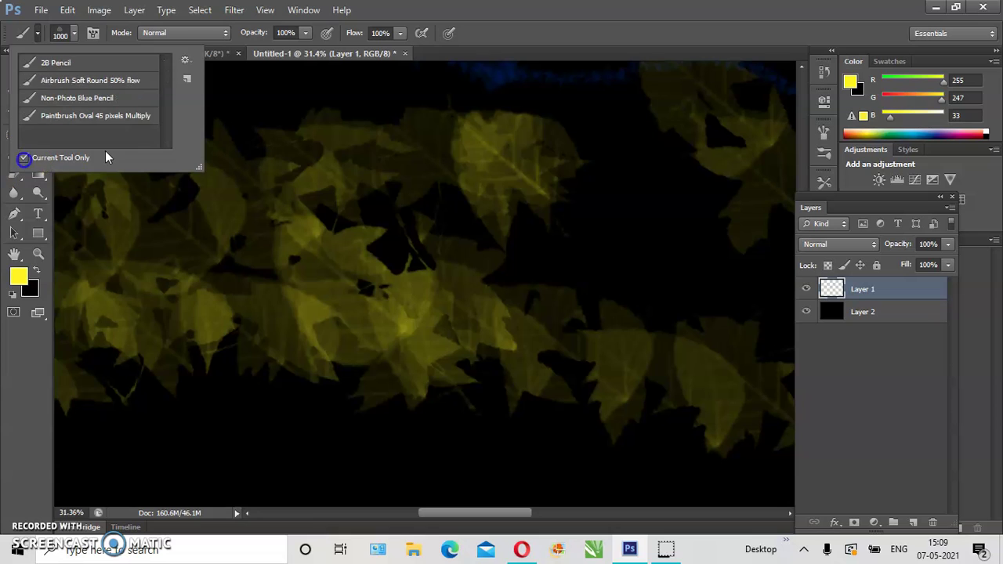
# Save the current brush as a tool preset named Brush Tool Scattered Leaves 1 with its color included.
pyautogui.click(187, 80)
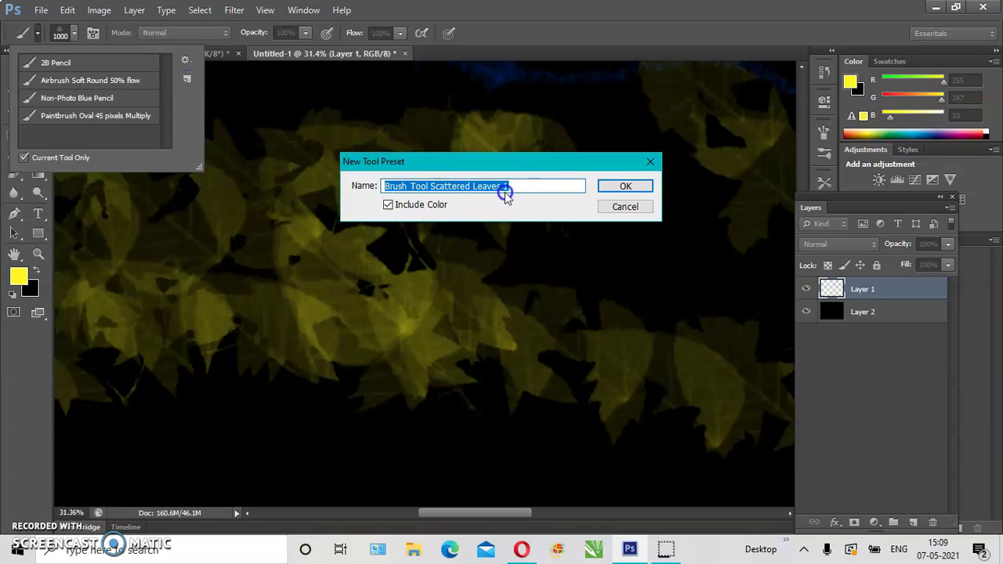
pyautogui.click(629, 189)
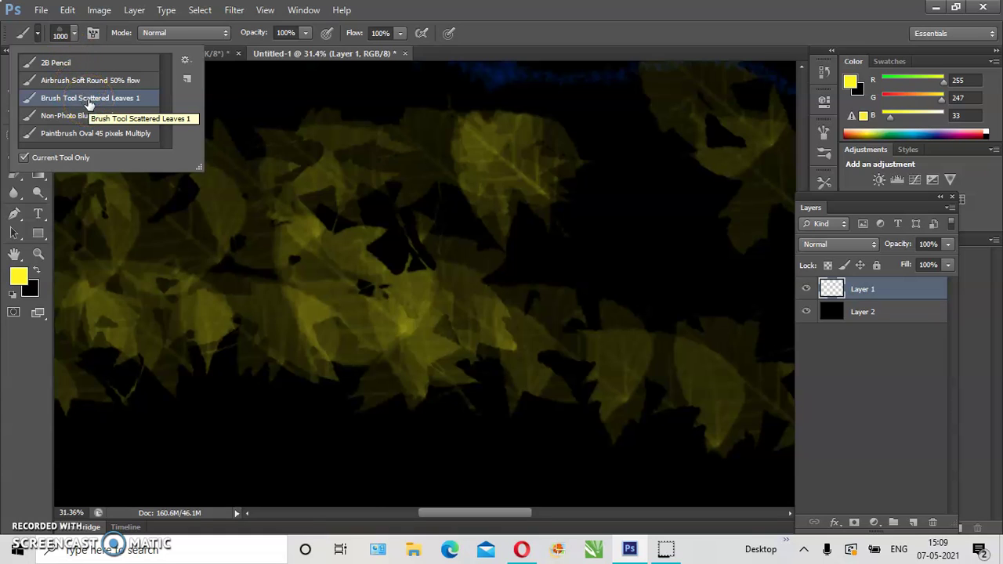
pyautogui.click(187, 79)
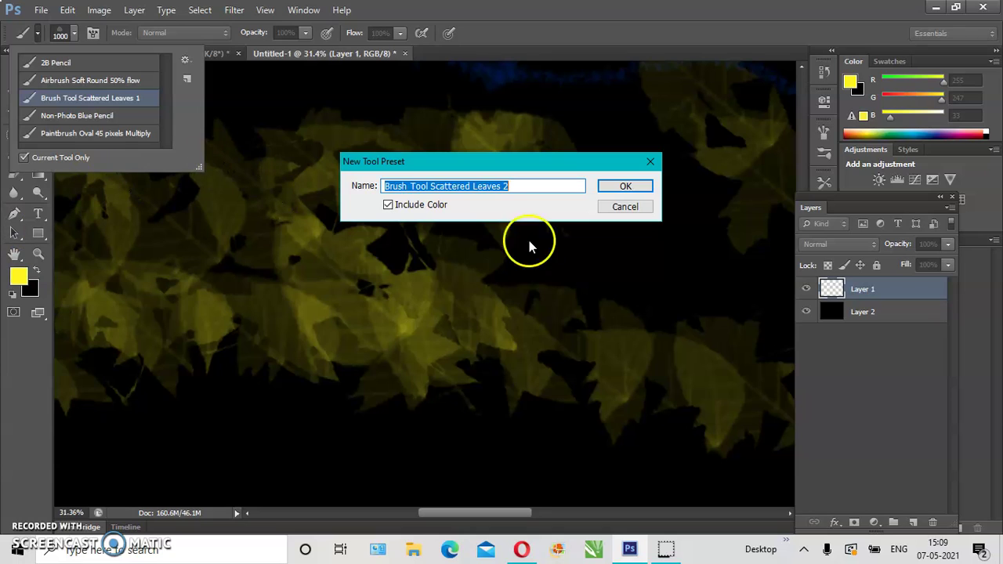
pyautogui.click(647, 208)
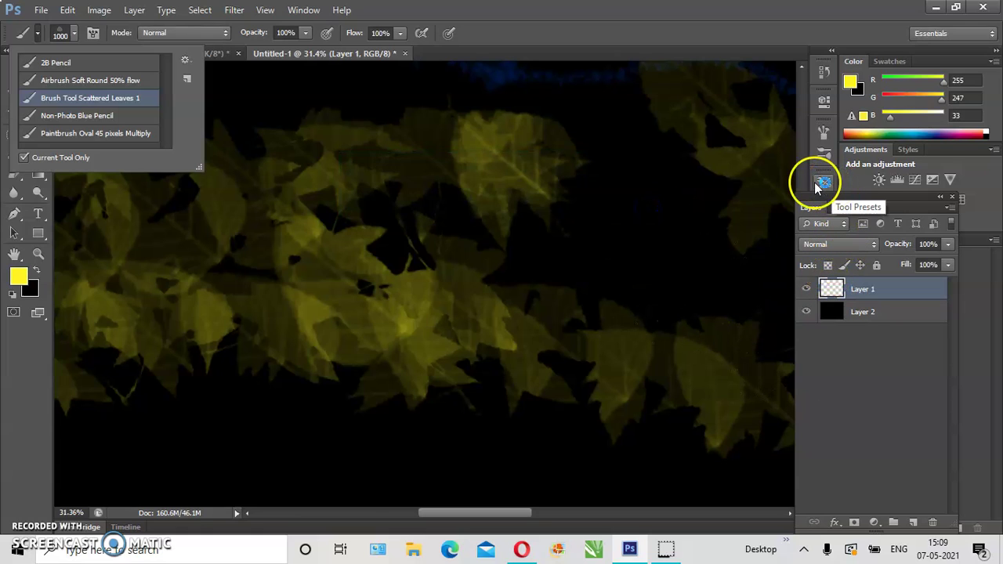
# Show the Tool Presets panel and make it taller so the whole brush preset list fits.
pyautogui.click(304, 9)
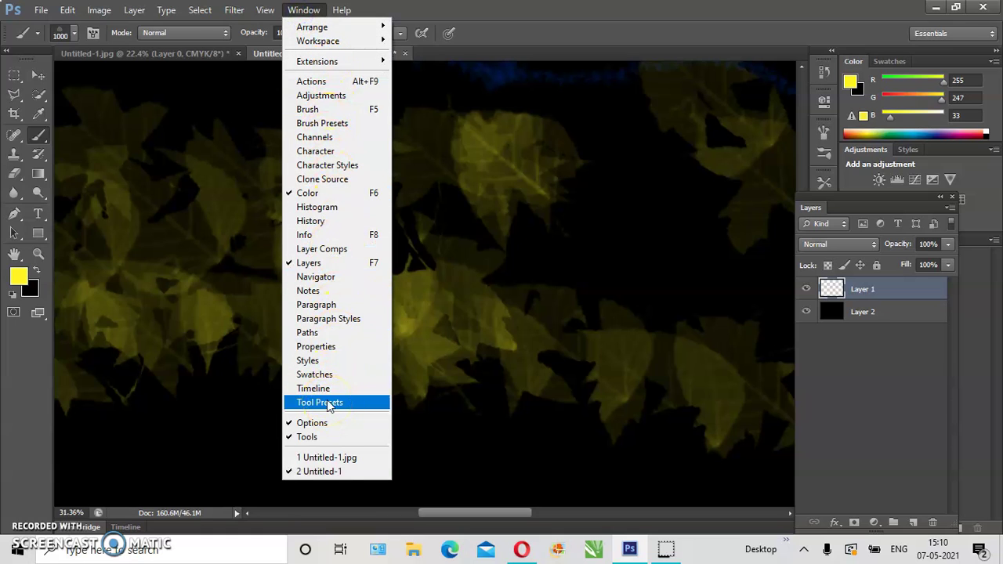
pyautogui.click(815, 180)
pyautogui.click(822, 182)
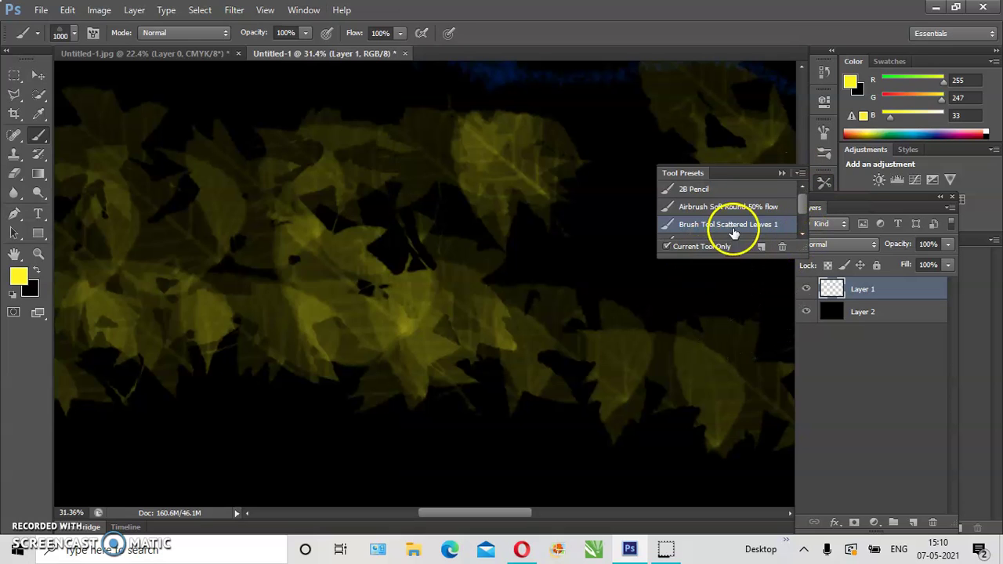
pyautogui.moveTo(781, 248); pyautogui.dragTo(766, 337)
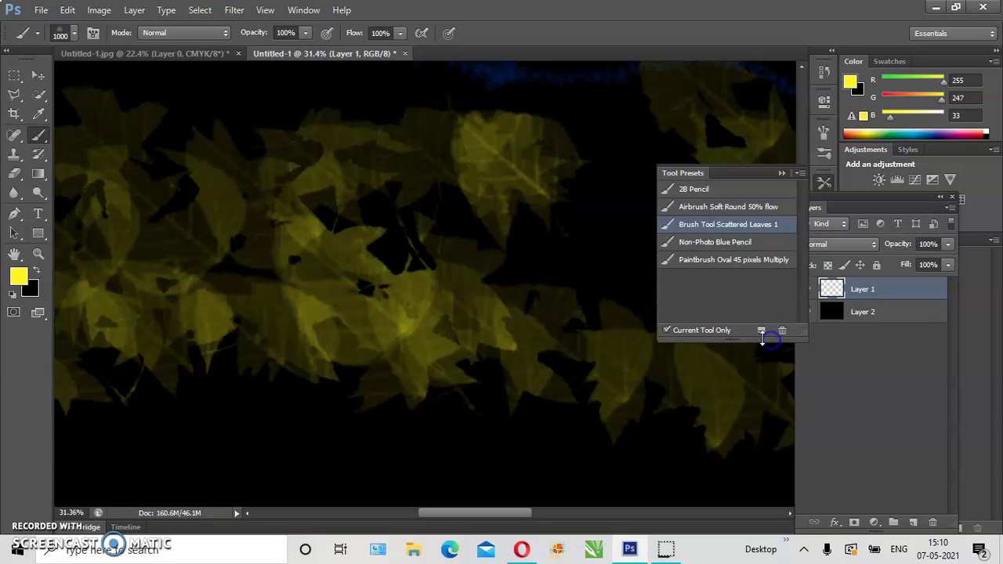
# Examine the presets of all tools in the Tool Presets panel, then limit the list to the current tool again.
pyautogui.click(39, 137)
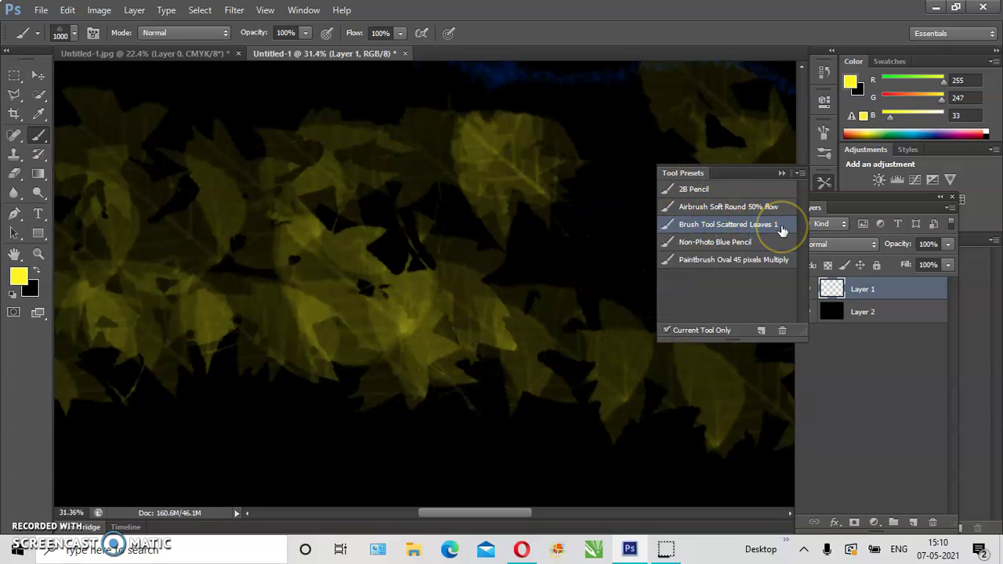
pyautogui.click(667, 330)
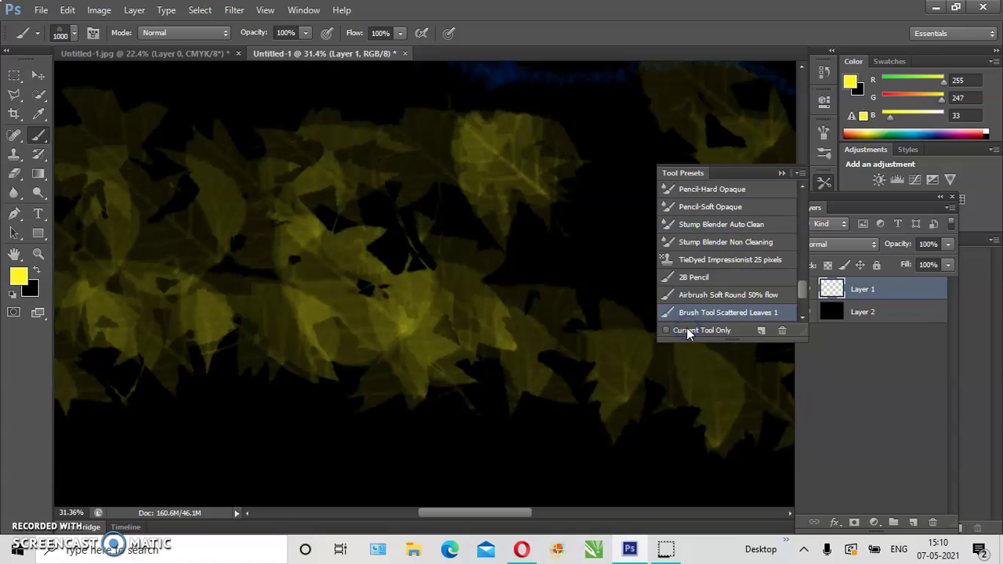
pyautogui.moveTo(802, 291)
pyautogui.mouseDown()
pyautogui.moveTo(795, 193)
pyautogui.moveTo(797, 300)
pyautogui.mouseUp()
pyautogui.click(709, 330)
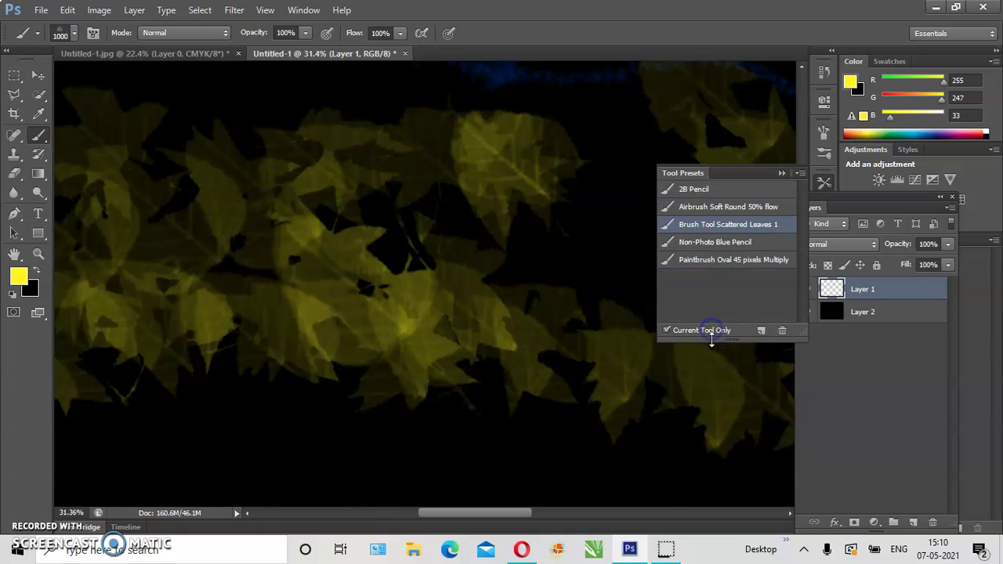
# Change the foreground color to dark teal (00433f).
pyautogui.click(19, 276)
pyautogui.click(575, 216)
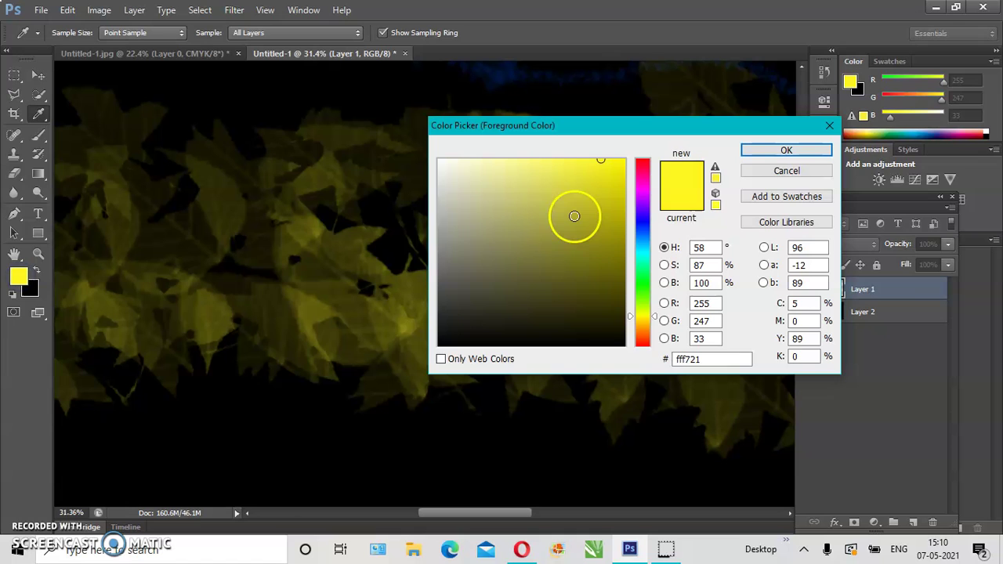
pyautogui.click(638, 253)
pyautogui.click(629, 295)
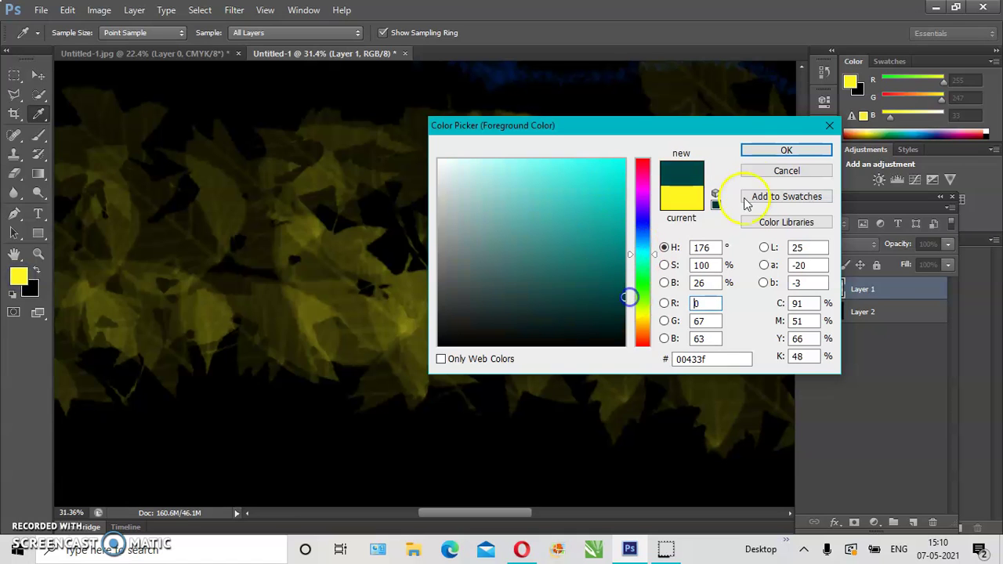
pyautogui.click(774, 149)
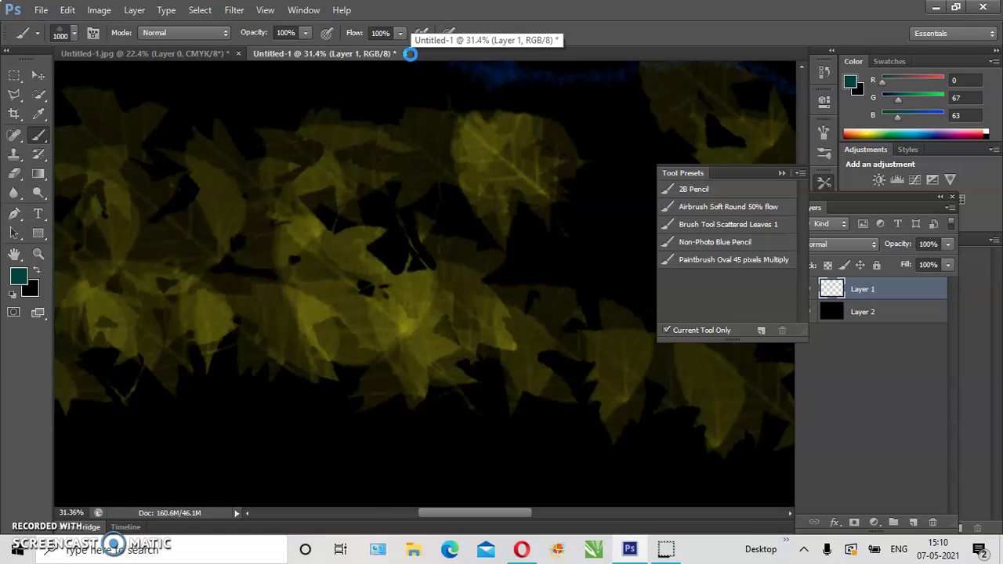
# Create a new 29.7 x 21 cm RGB document named Untitled-2 at 300 pixels/centimeter and fill Layer 1 with the dark teal foreground color.
pyautogui.hotkey('ctrl', 'n')
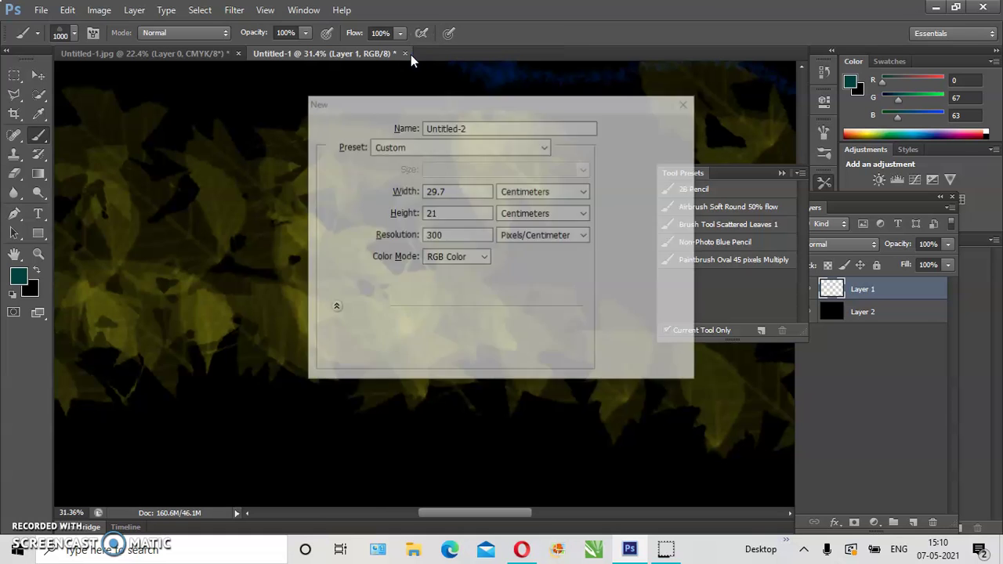
pyautogui.click(627, 126)
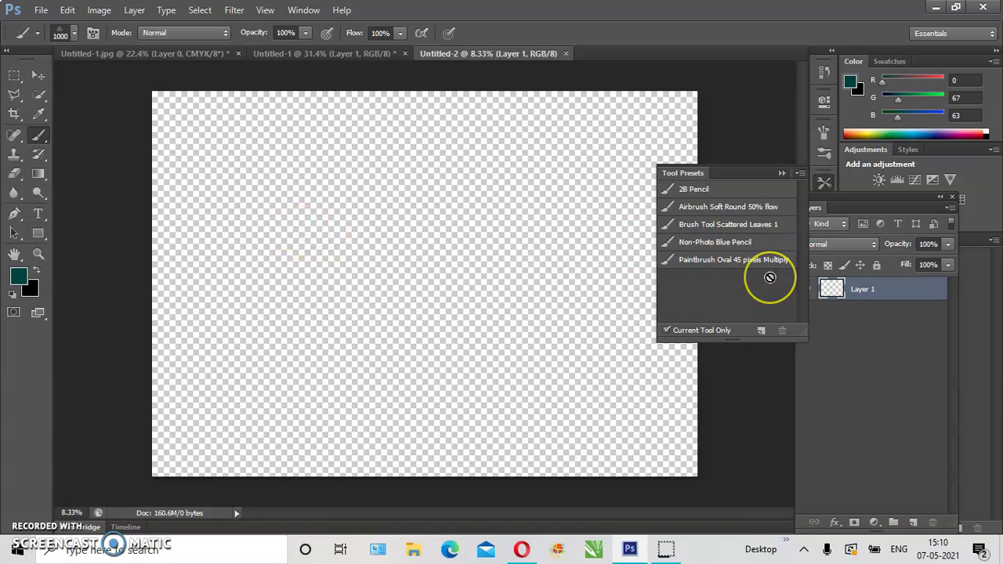
pyautogui.hotkey('ctrl', 'BackSpace')
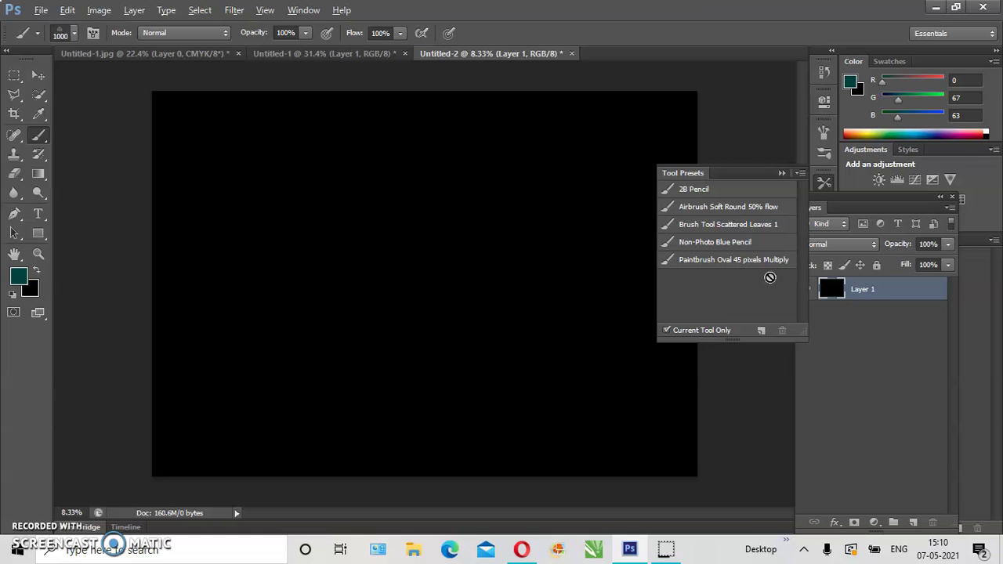
pyautogui.hotkey('alt', 'BackSpace')
# Load the saved Brush Tool Scattered Leaves 1 preset for the Brush tool.
pyautogui.click(39, 136)
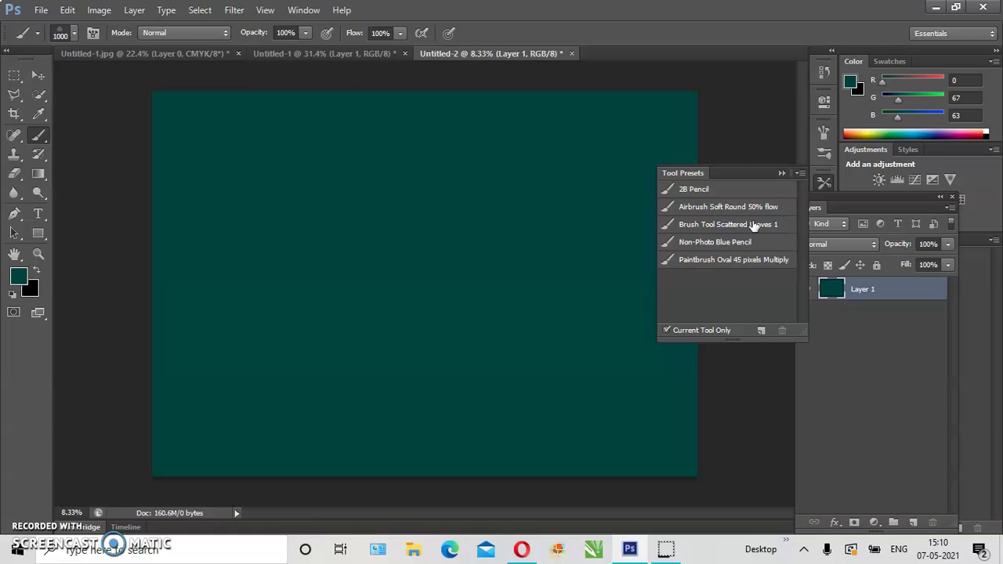
pyautogui.click(37, 35)
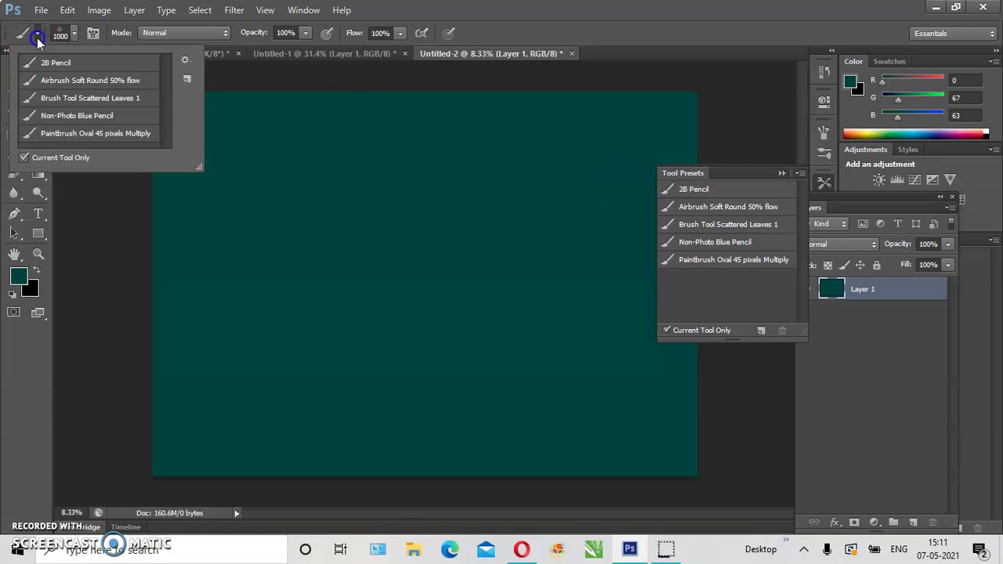
pyautogui.click(56, 100)
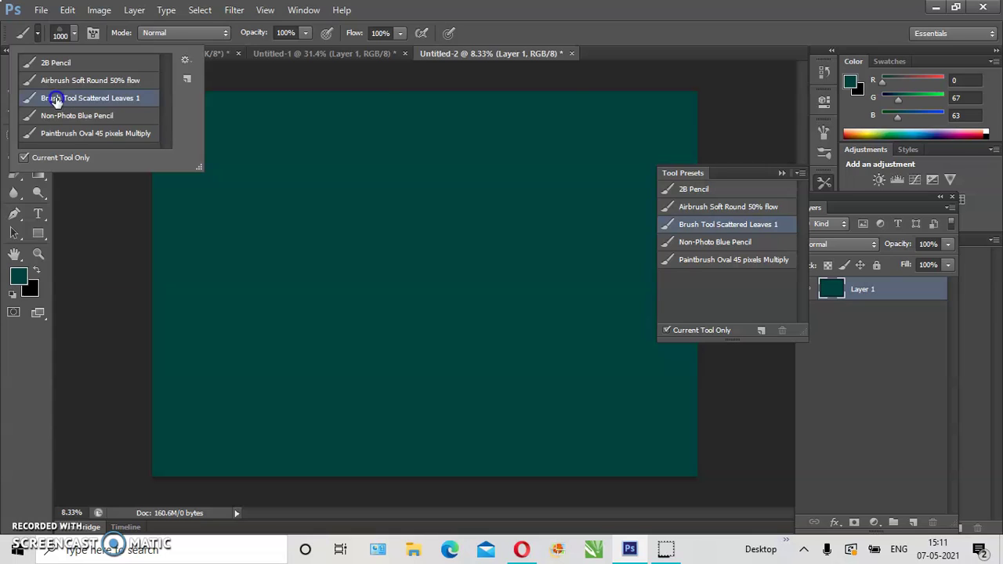
pyautogui.click(326, 170)
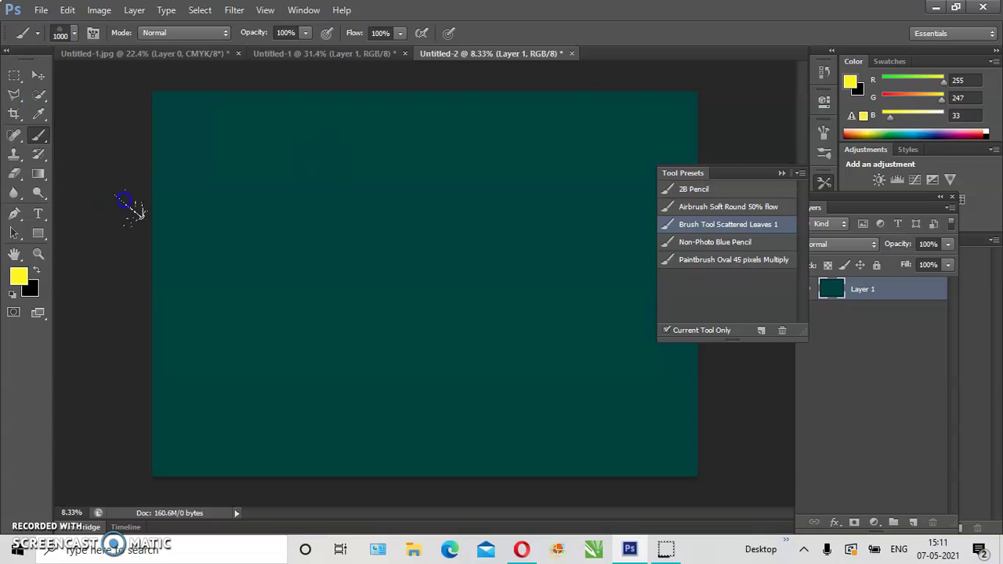
# Paint looping and wavy yellow leaf strokes across the teal canvas with the loaded preset.
pyautogui.click(17, 289)
pyautogui.moveTo(324, 220)
pyautogui.mouseDown()
pyautogui.moveTo(285, 193)
pyautogui.moveTo(362, 240)
pyautogui.moveTo(386, 270)
pyautogui.moveTo(390, 305)
pyautogui.moveTo(492, 313)
pyautogui.moveTo(543, 294)
pyautogui.moveTo(566, 148)
pyautogui.moveTo(504, 138)
pyautogui.moveTo(454, 192)
pyautogui.moveTo(448, 233)
pyautogui.moveTo(386, 270)
pyautogui.moveTo(325, 259)
pyautogui.moveTo(223, 295)
pyautogui.mouseUp()
pyautogui.moveTo(257, 350)
pyautogui.mouseDown()
pyautogui.moveTo(349, 383)
pyautogui.moveTo(486, 398)
pyautogui.moveTo(620, 383)
pyautogui.mouseUp()
pyautogui.moveTo(220, 200)
pyautogui.mouseDown()
pyautogui.moveTo(291, 253)
pyautogui.moveTo(420, 287)
pyautogui.moveTo(434, 281)
pyautogui.mouseUp()
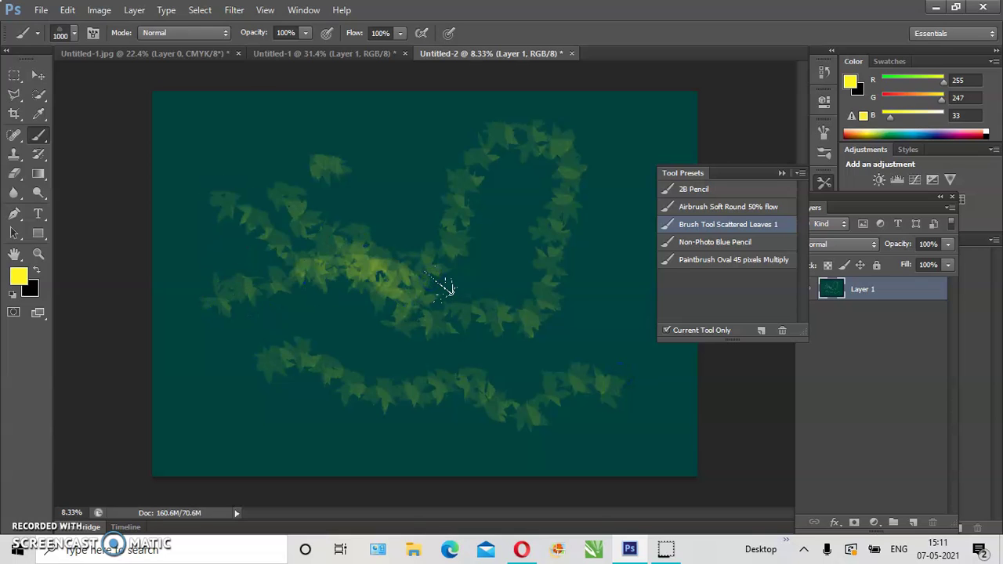